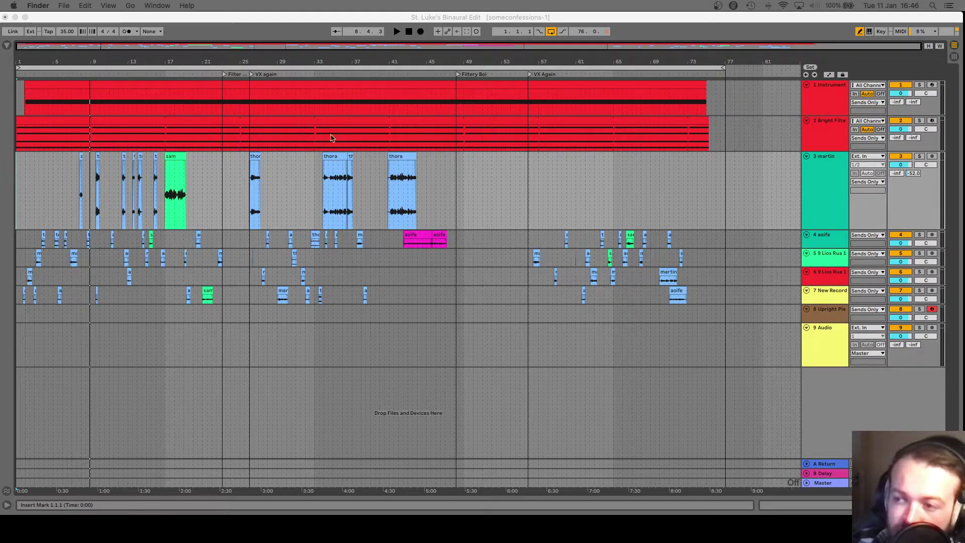
# Zoom the arrangement around bar 21 and shrink the martin and Audio tracks to minimal height
pyautogui.click(221, 61)
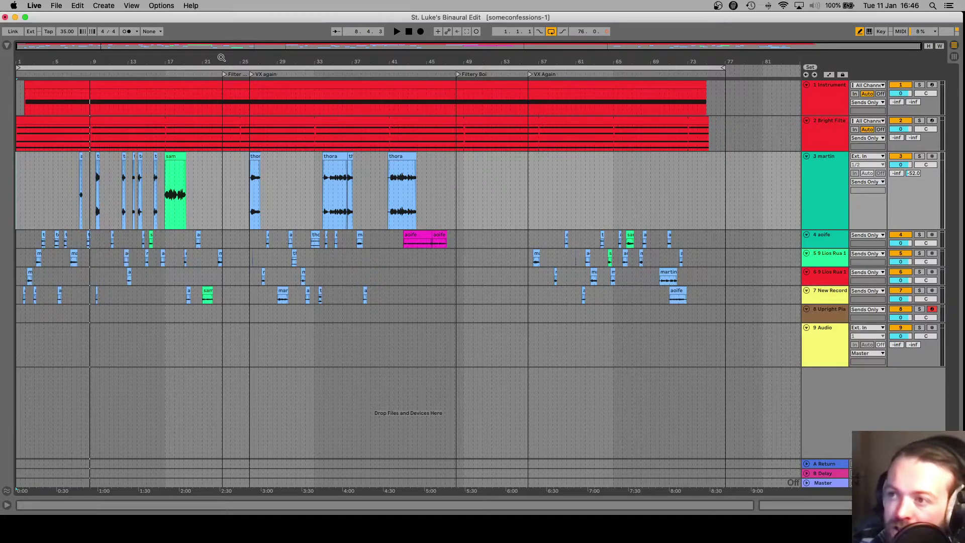
pyautogui.moveTo(222, 61); pyautogui.dragTo(221, 61)
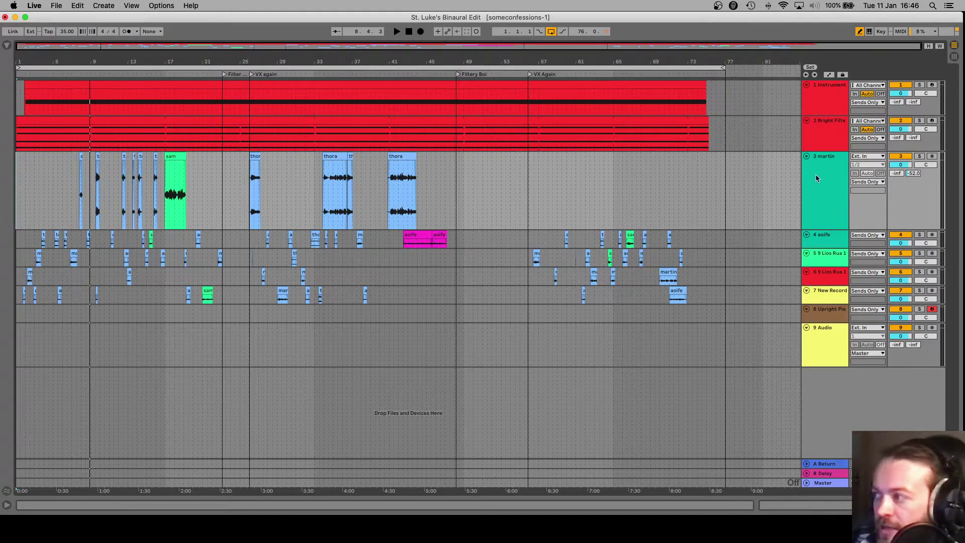
pyautogui.scroll(-3, 815, 174)
pyautogui.scroll(-2, 816, 177)
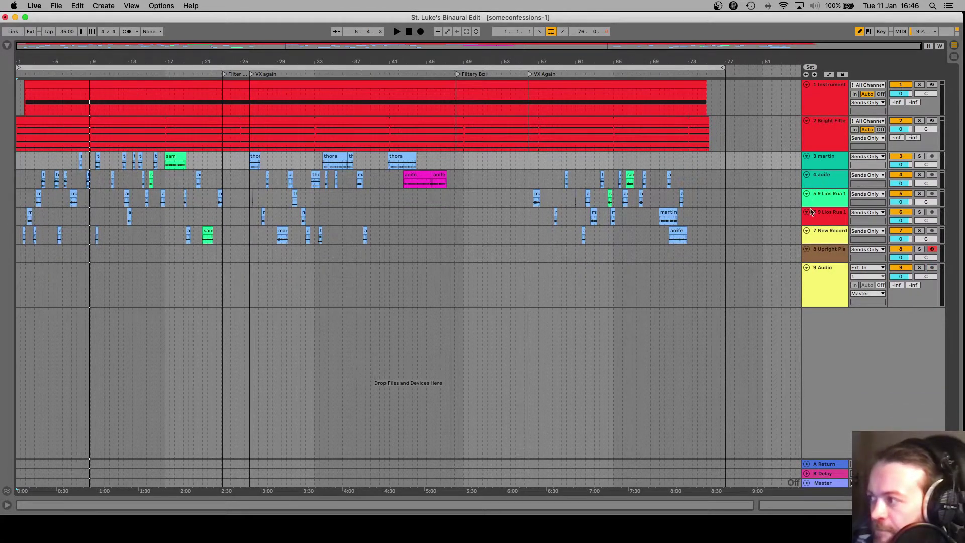
pyautogui.scroll(-2, 826, 278)
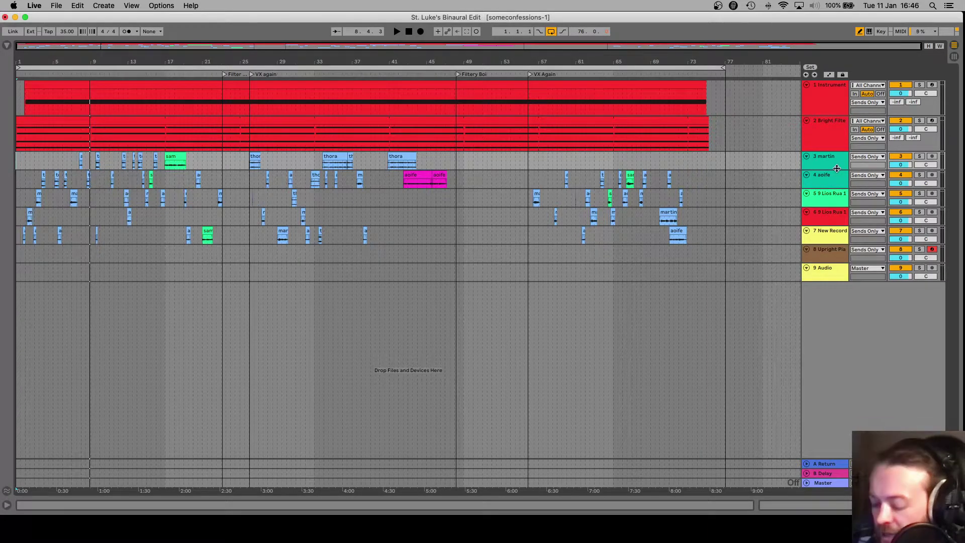
# Switch to the Session mixer and show the Instrument Rack track's Sweep Pad and EQ Eight devices
pyautogui.press('Tab')
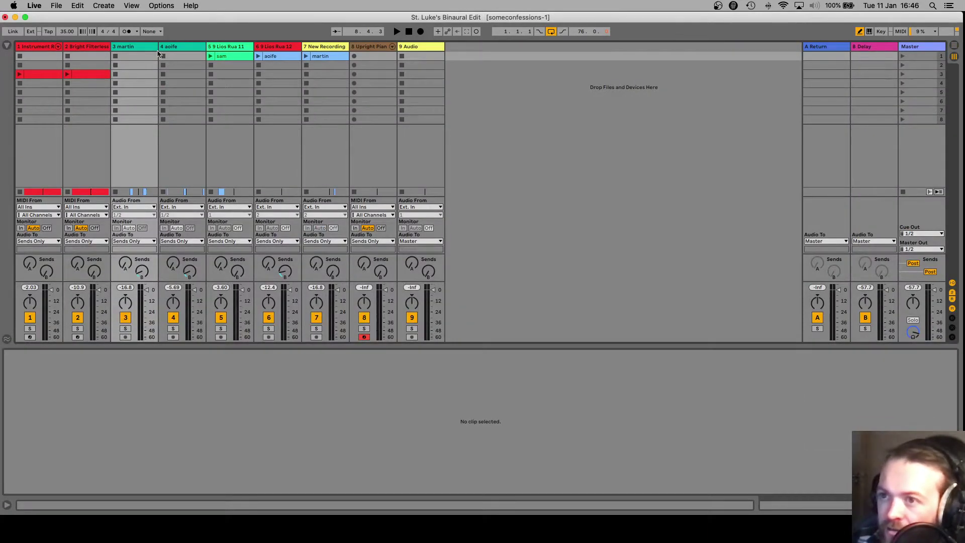
pyautogui.click(34, 48)
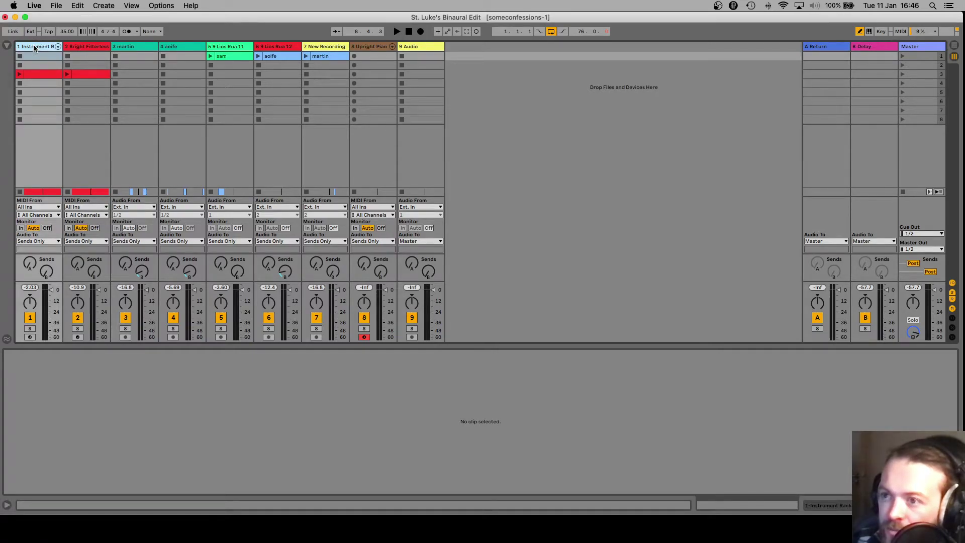
pyautogui.click(820, 508)
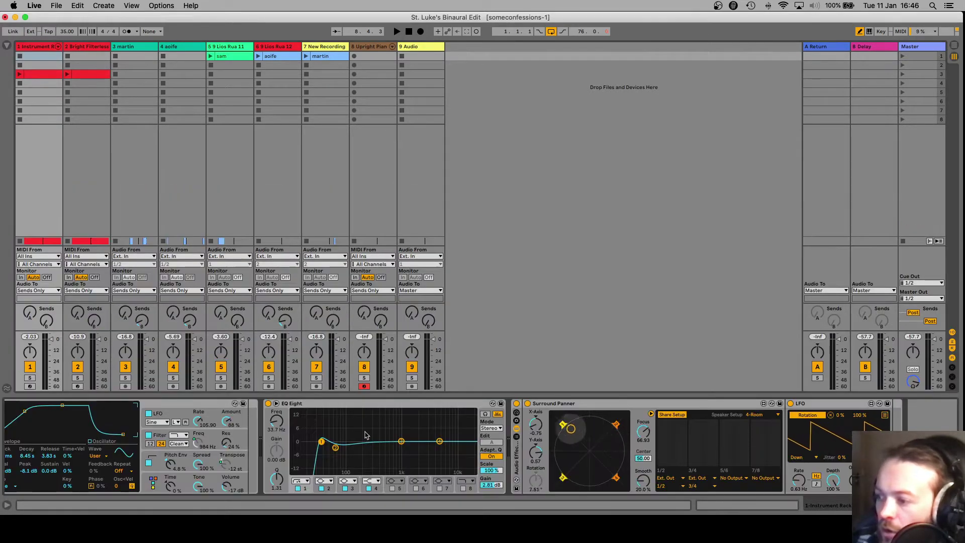
pyautogui.click(46, 50)
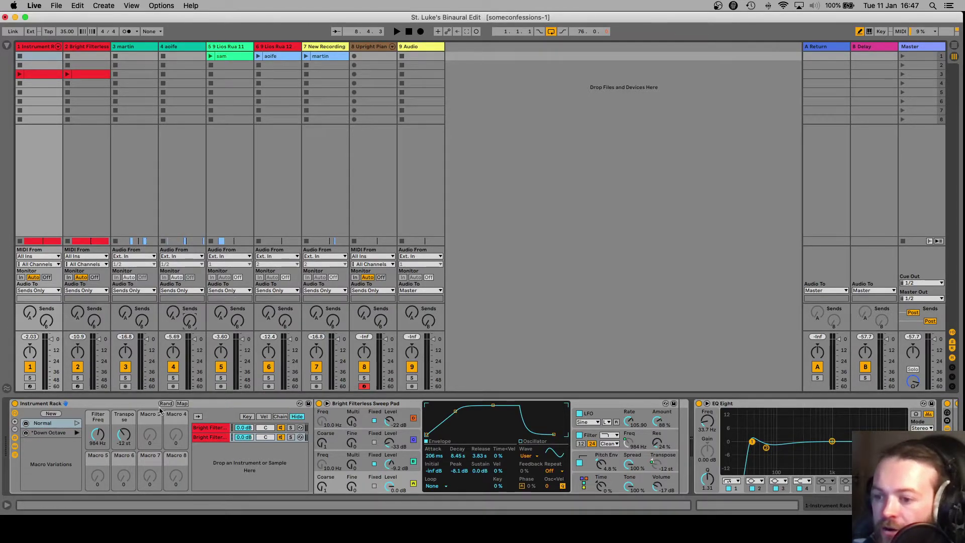
# Scroll the device chain to the Surround Panner and LFO, select them, and open audio preferences
pyautogui.hscroll(5, 126, 411)
pyautogui.hscroll(5, 268, 411)
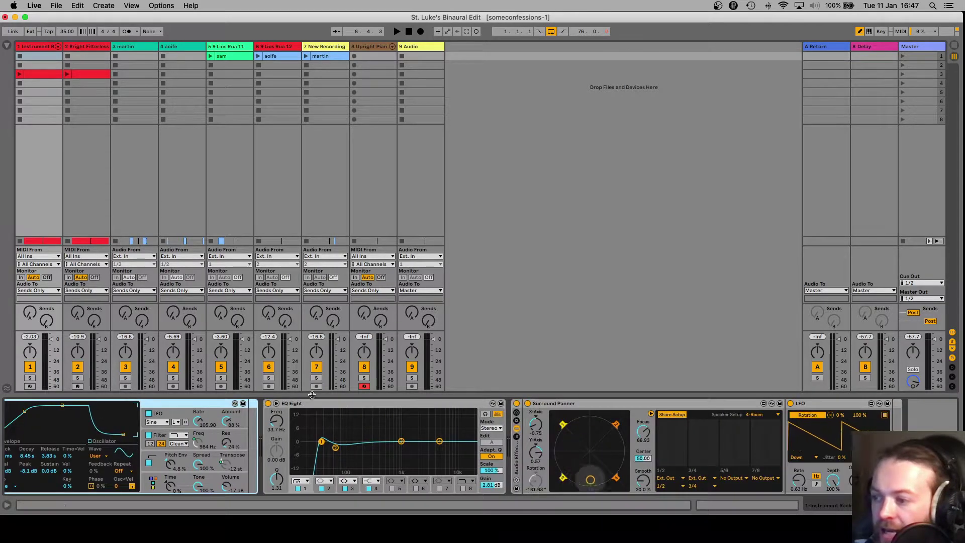
pyautogui.click(502, 448)
pyautogui.click(519, 453)
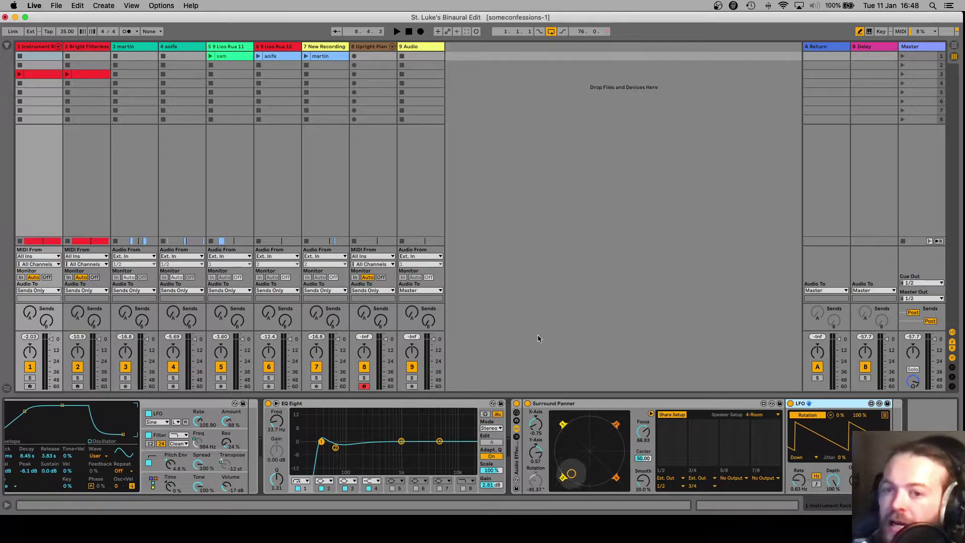
pyautogui.press('super+comma')
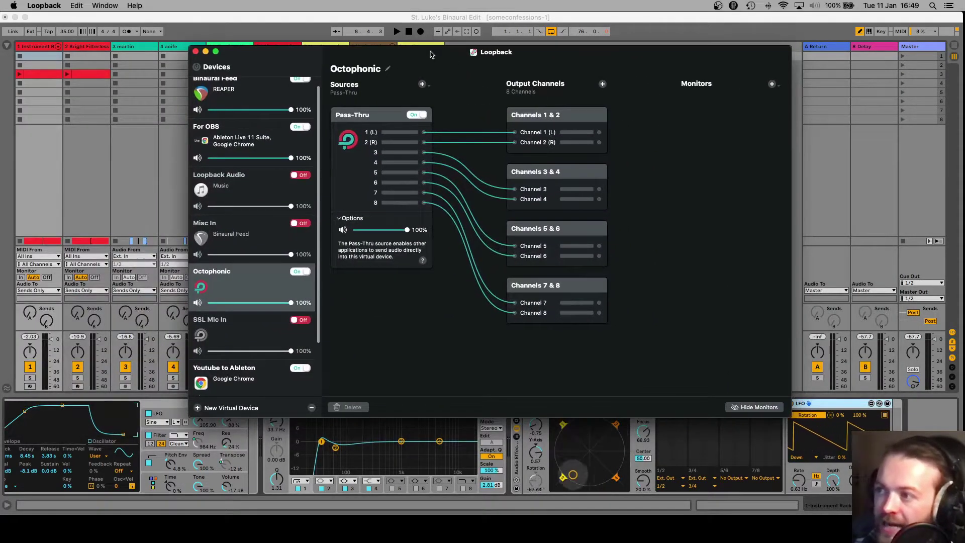
# Reposition the Loopback window and inspect Octophonic's Pass-Thru source
pyautogui.moveTo(430, 54); pyautogui.dragTo(479, 95)
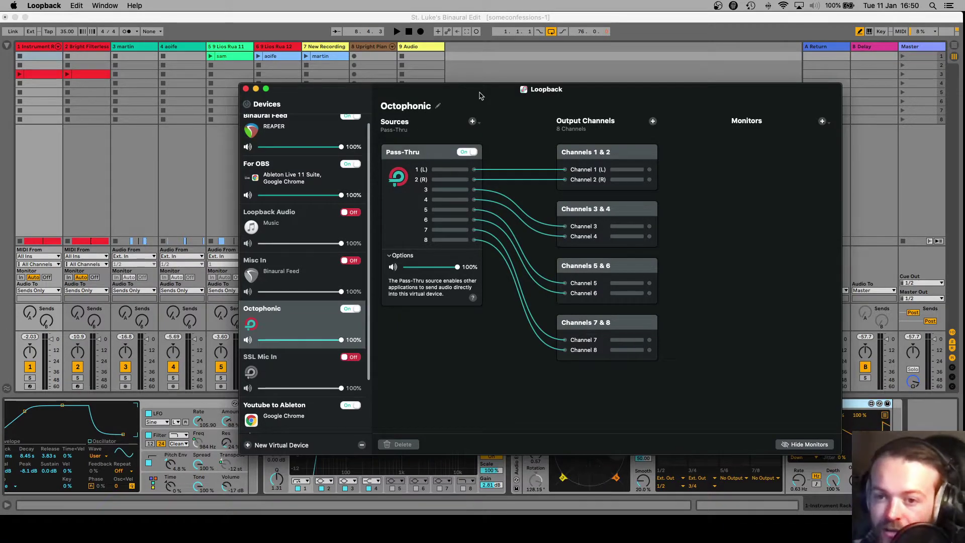
pyautogui.moveTo(480, 95); pyautogui.dragTo(458, 95)
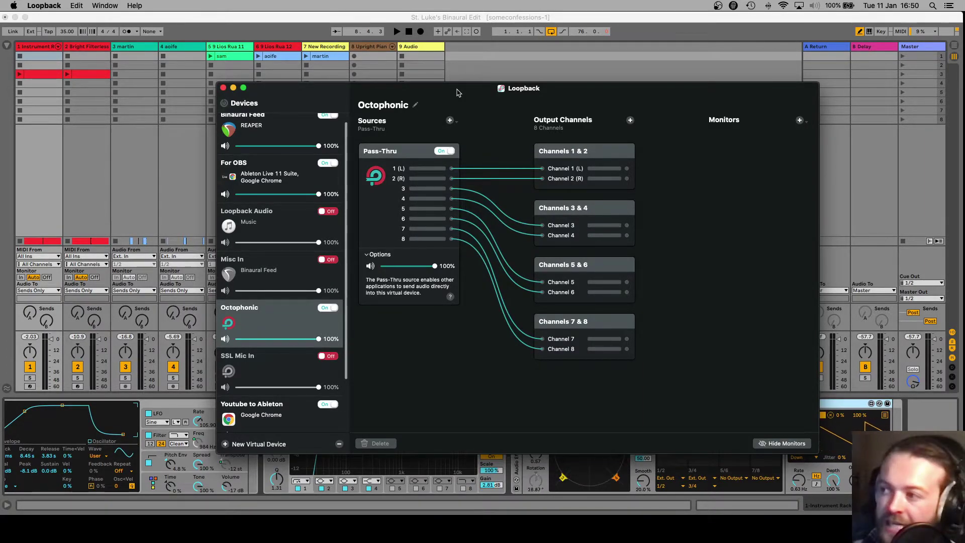
pyautogui.click(408, 153)
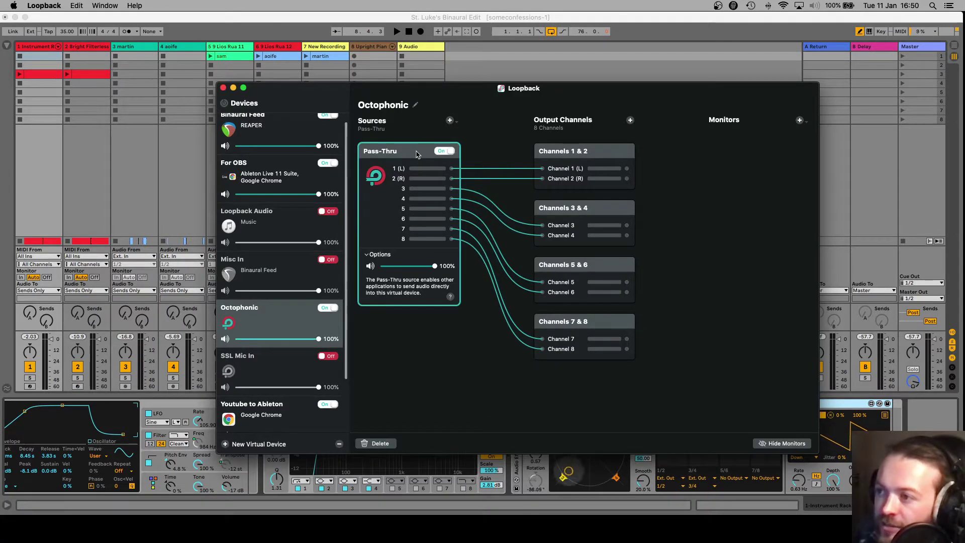
pyautogui.click(395, 107)
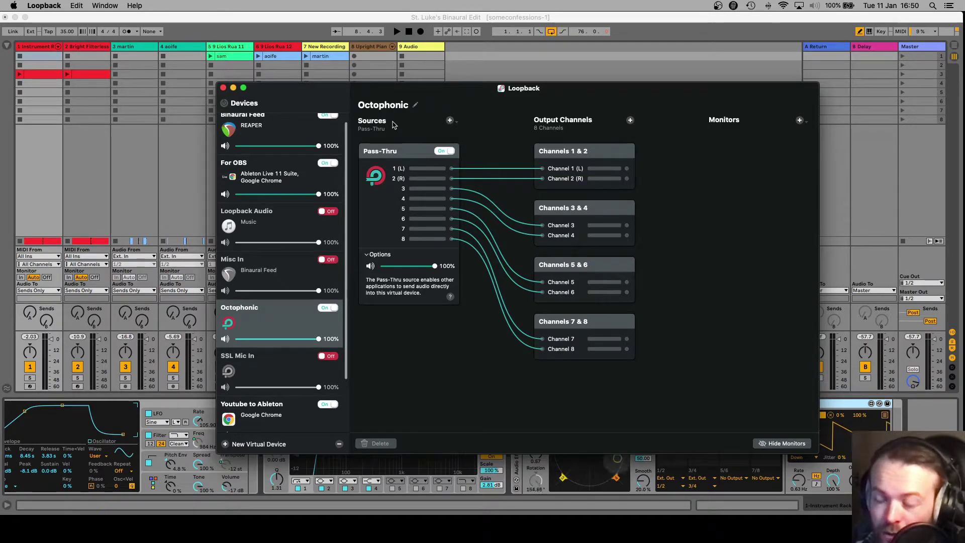
pyautogui.click(403, 153)
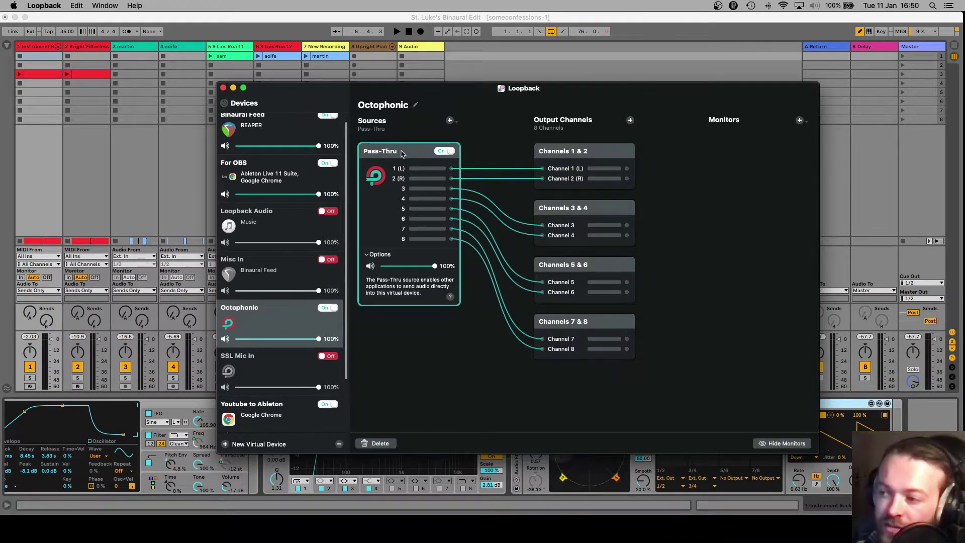
# Check Channels 1 & 2 through 7 & 8, then reopen Live's audio preferences showing Octophonic output
pyautogui.click(555, 186)
pyautogui.click(555, 244)
pyautogui.click(556, 274)
pyautogui.click(558, 339)
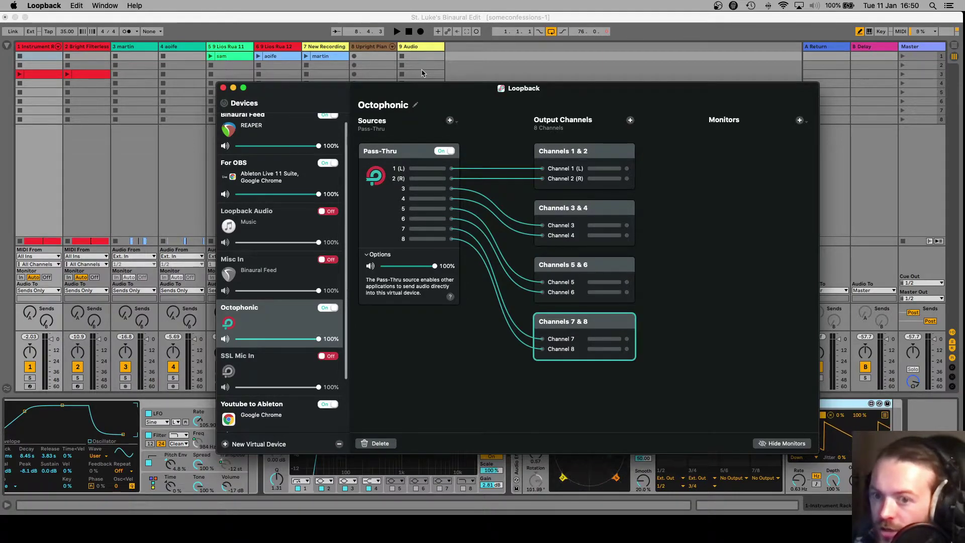
pyautogui.click(496, 66)
pyautogui.press('super+comma')
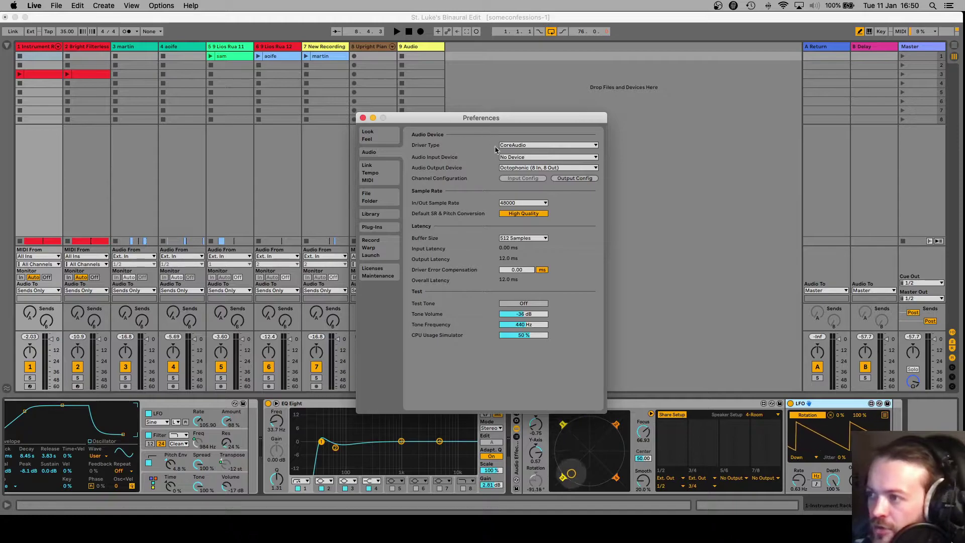
# Confirm all four stereo output pairs are enabled, close preferences, and start playback
pyautogui.click(571, 180)
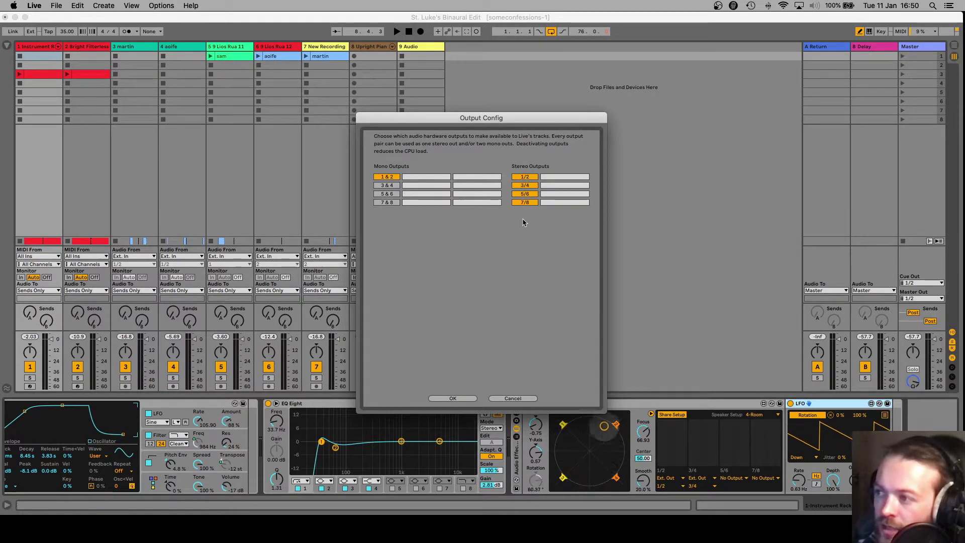
pyautogui.click(465, 399)
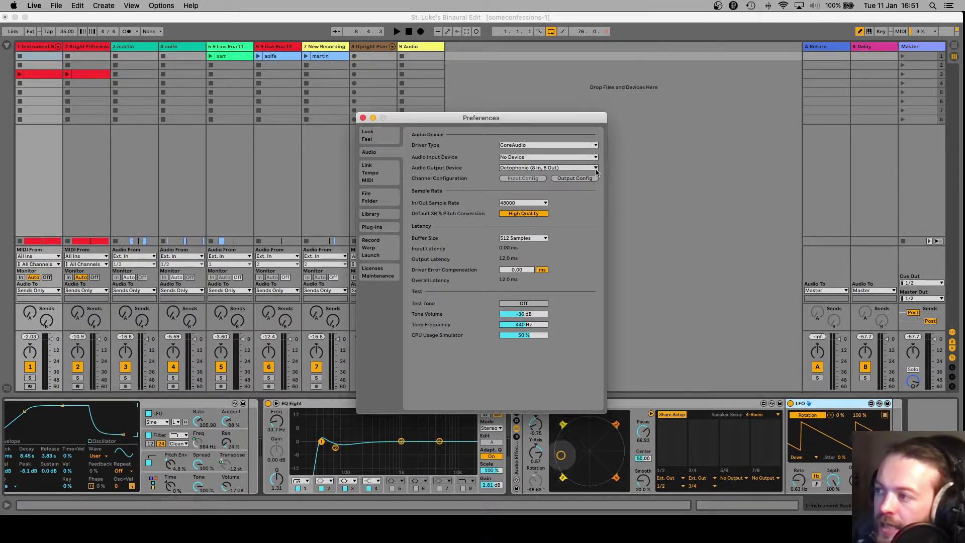
pyautogui.press('Escape')
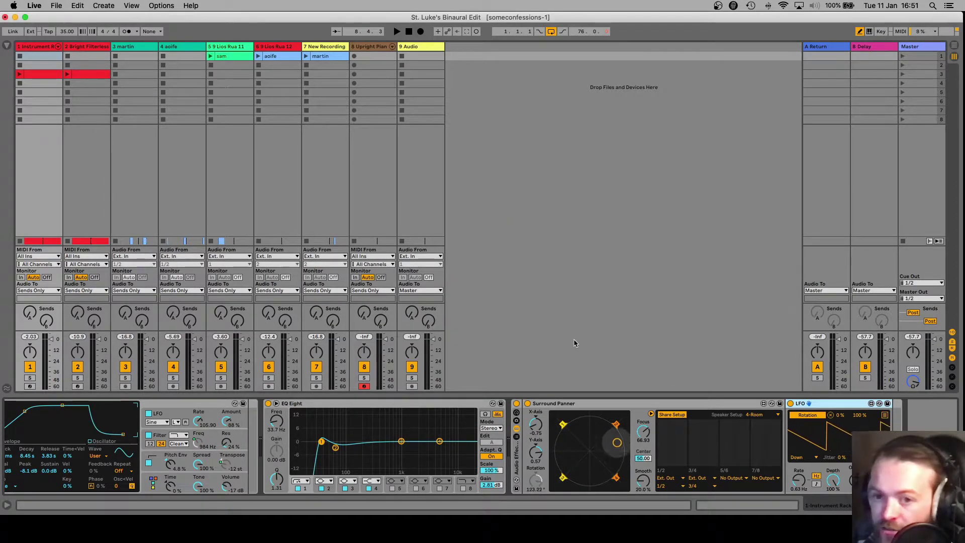
pyautogui.press('space')
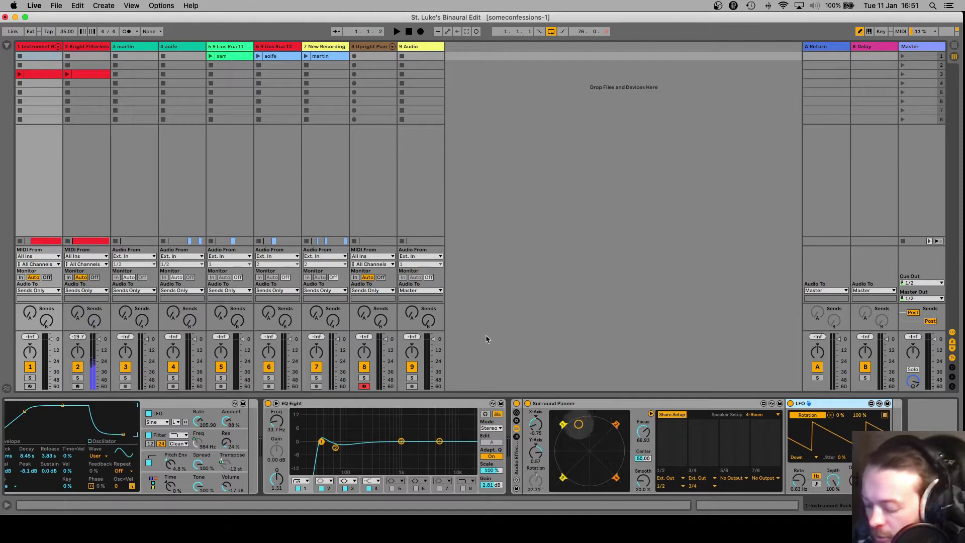
# Verify Octophonic (8 In, 8 Out) remains the audio output device and close preferences
pyautogui.press('super+comma')
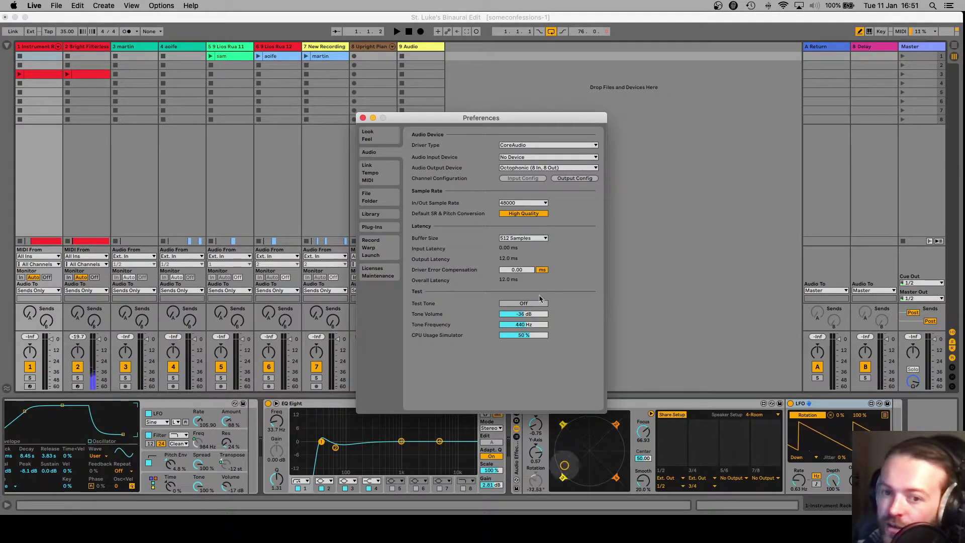
pyautogui.click(536, 170)
pyautogui.click(483, 179)
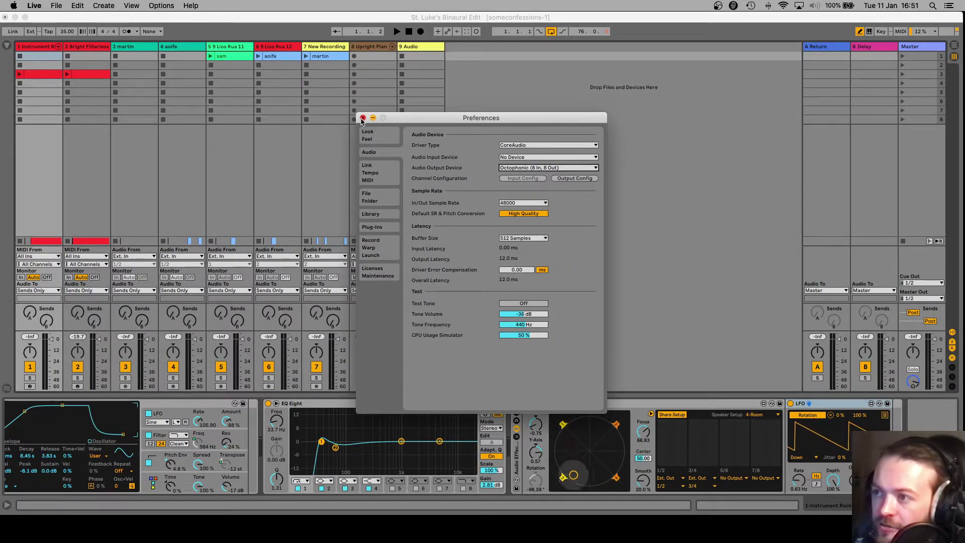
pyautogui.click(362, 118)
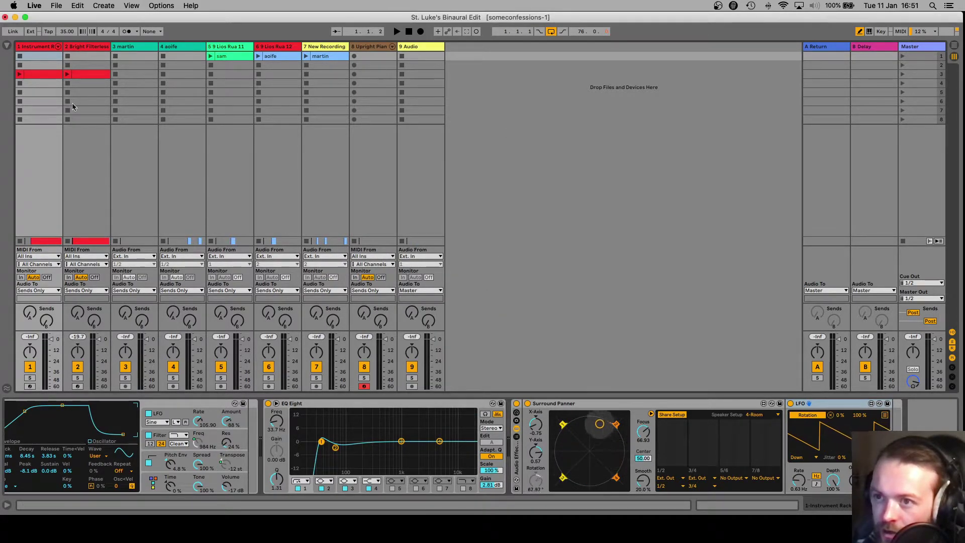
# Play the set from the Arrangement View and watch signal on Loopback's Octophonic meters
pyautogui.press('Tab')
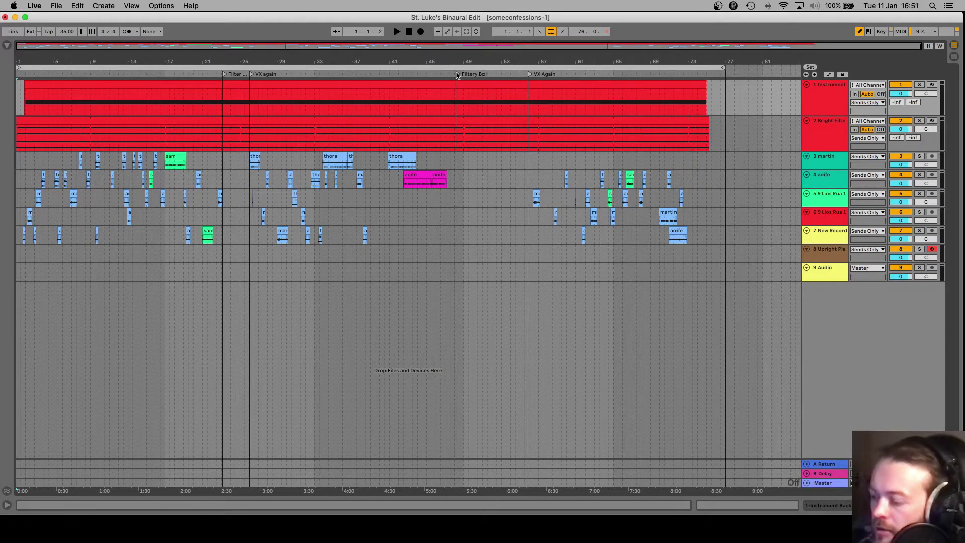
pyautogui.press('space')
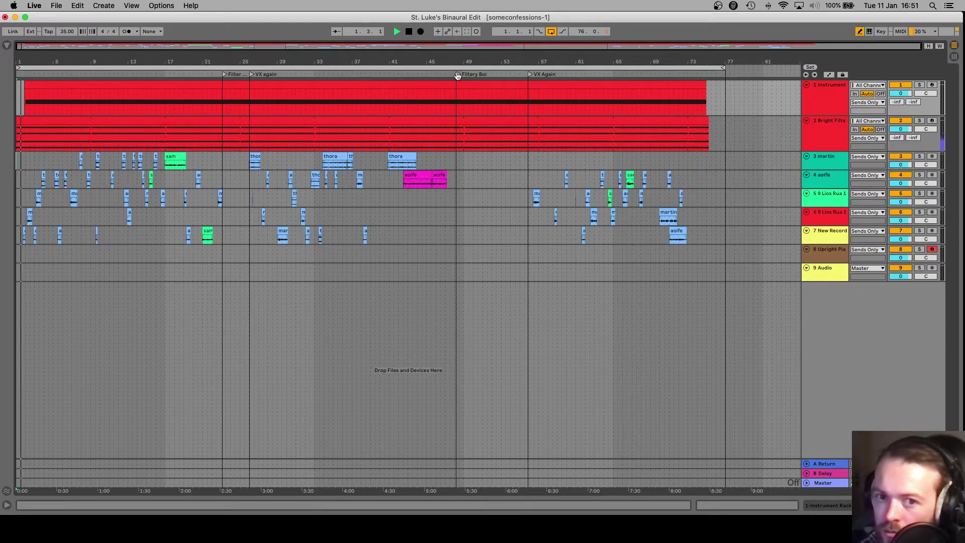
pyautogui.press('super+Tab')
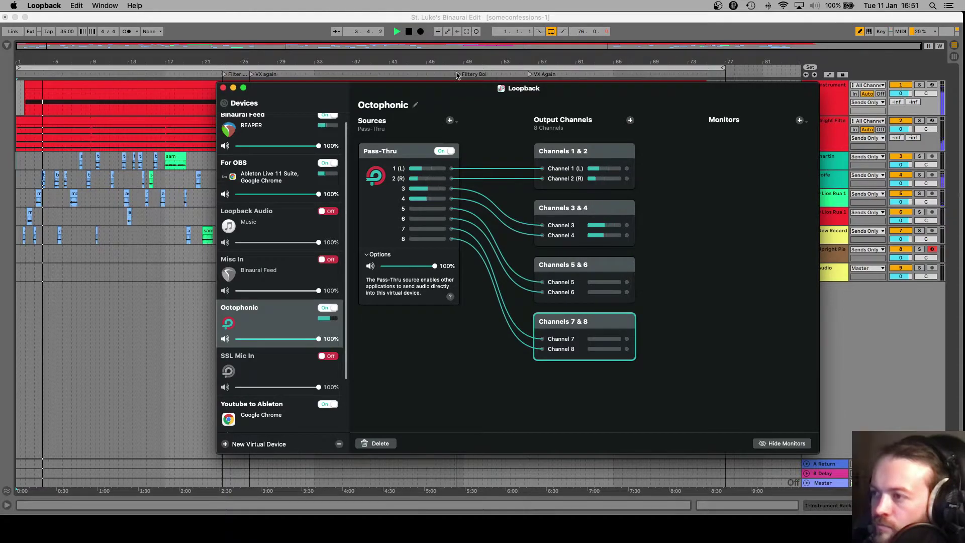
# Stop playback in Live, glance at Loopback again, and return to the session
pyautogui.click(279, 121)
pyautogui.press('space')
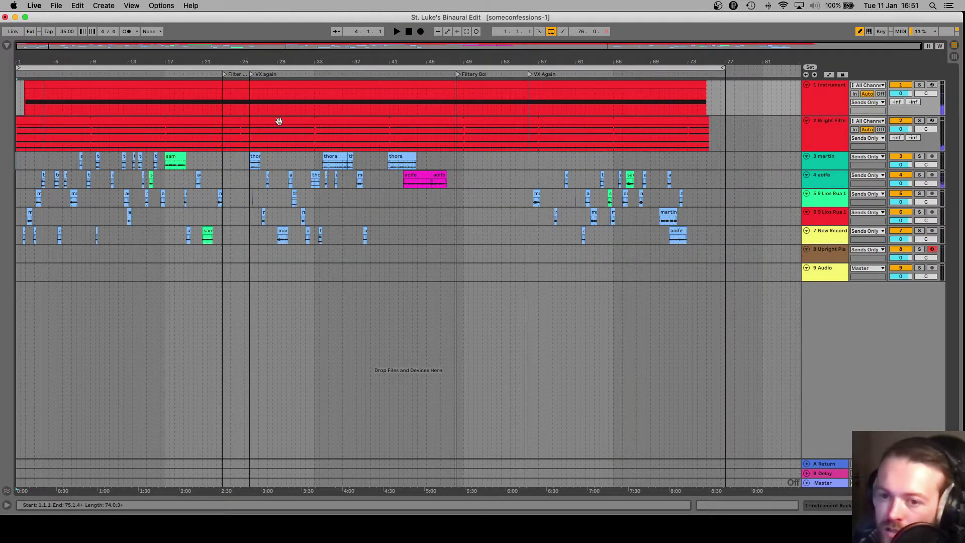
pyautogui.press('super+Tab')
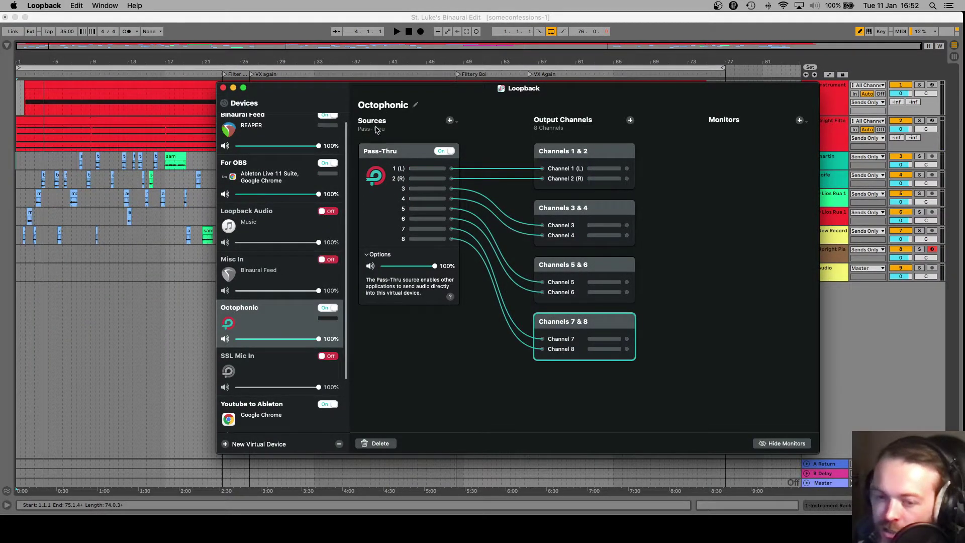
pyautogui.click(191, 368)
# Open track 2's device chain showing Surround Panner and LFO, then bring Loopback's Octophonic device forward
pyautogui.click(838, 130)
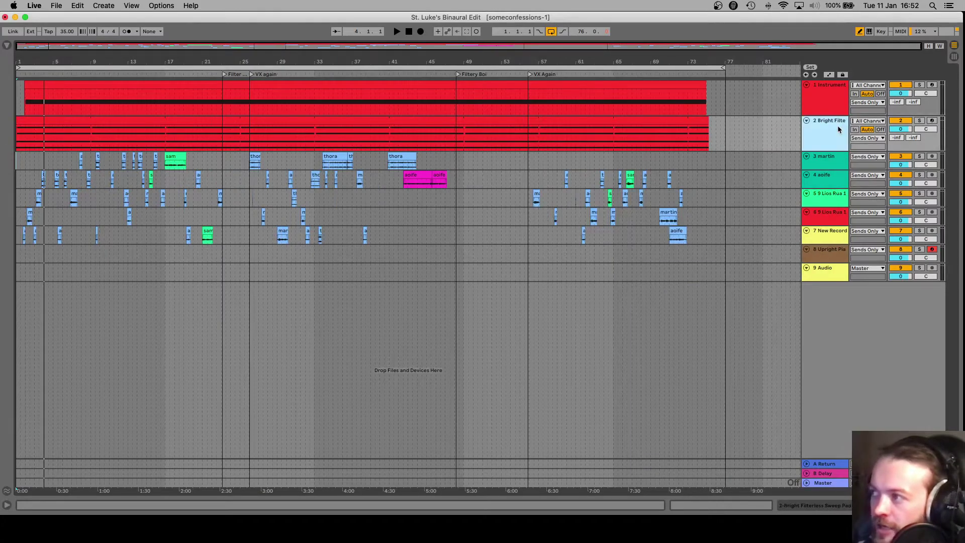
pyautogui.doubleClick(838, 129)
pyautogui.hscroll(5, 637, 452)
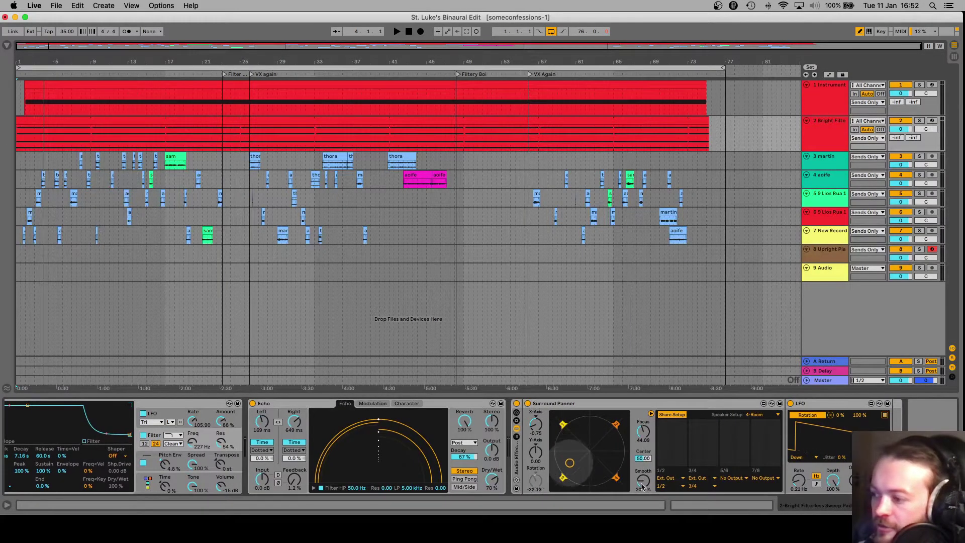
pyautogui.moveTo(595, 512)
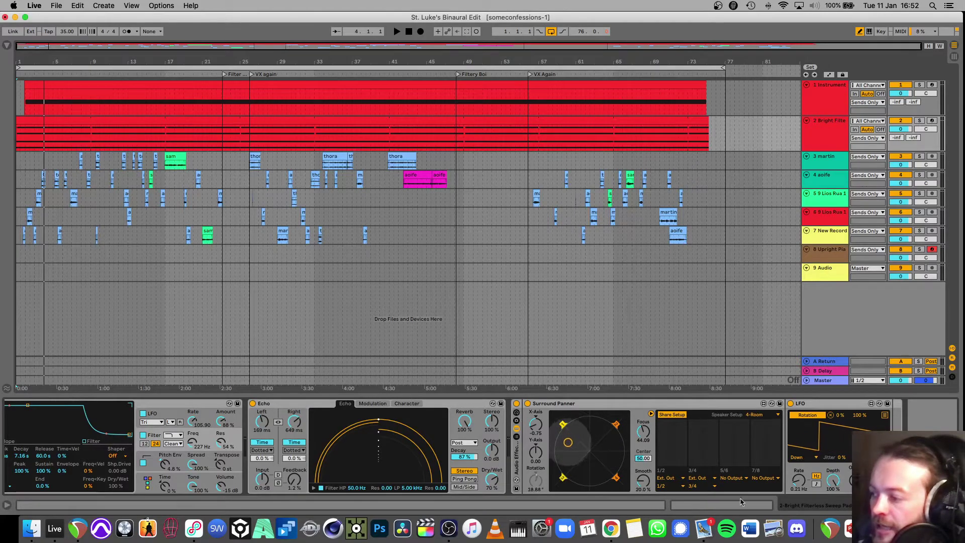
pyautogui.click(190, 534)
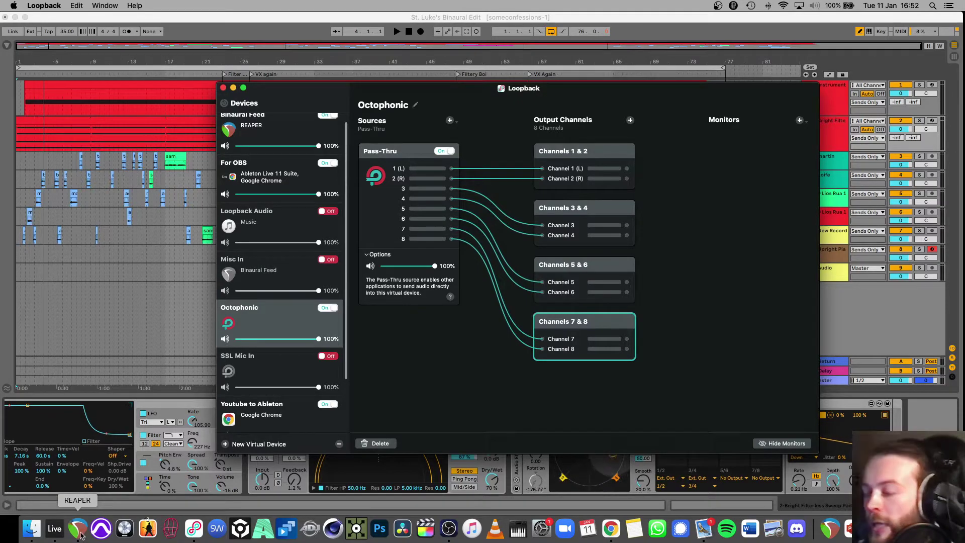
# Launch REAPER from the Dock
pyautogui.click(81, 535)
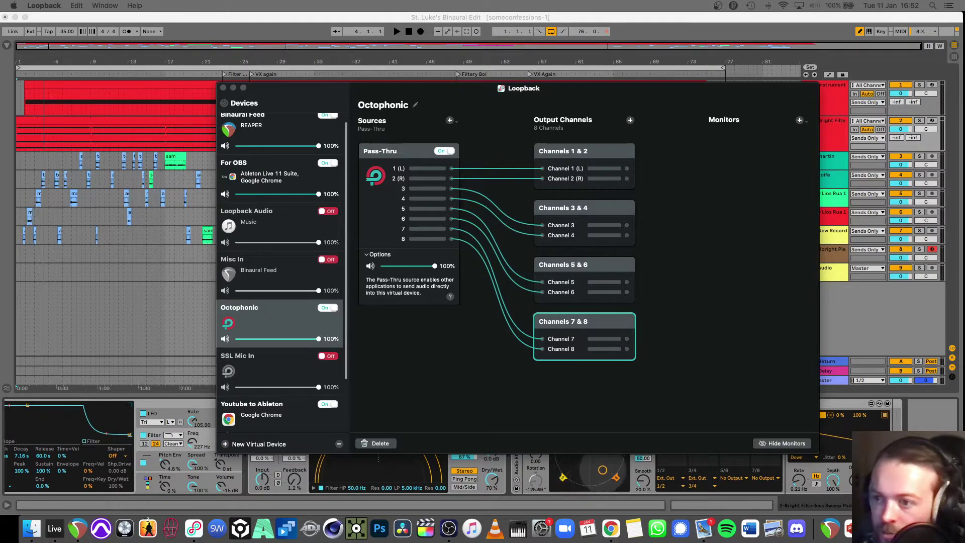
# Widen the REAPER window across the screen
pyautogui.moveTo(540, 20); pyautogui.dragTo(467, 20)
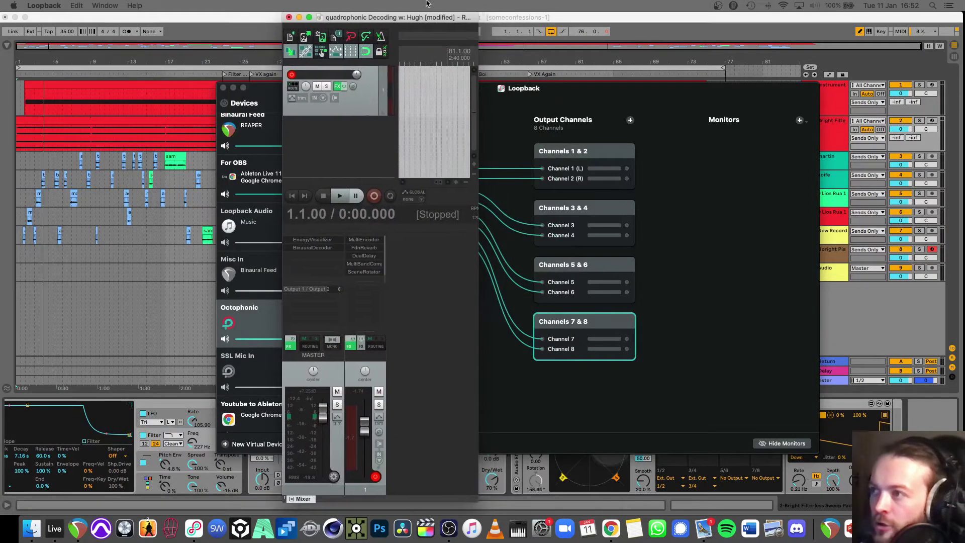
pyautogui.doubleClick(470, 20)
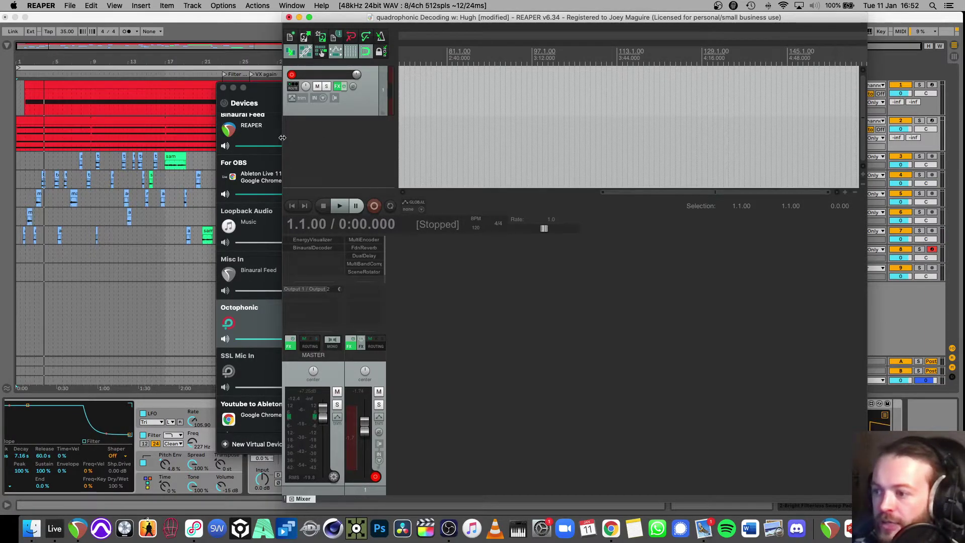
pyautogui.moveTo(282, 137); pyautogui.dragTo(83, 133)
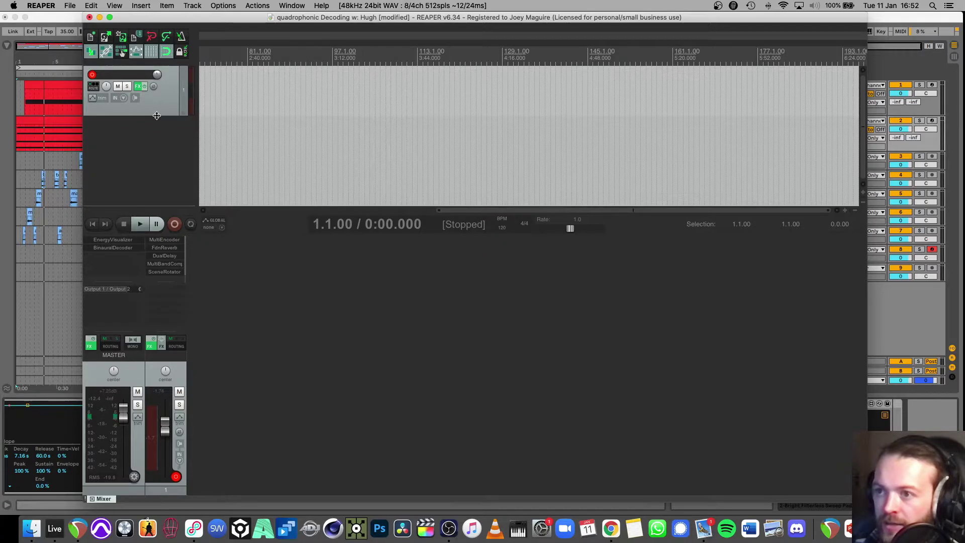
# Review track 1's record-mode options, leave monitoring off, and open its routing settings
pyautogui.rightClick(118, 101)
pyautogui.click(120, 101)
pyautogui.rightClick(124, 100)
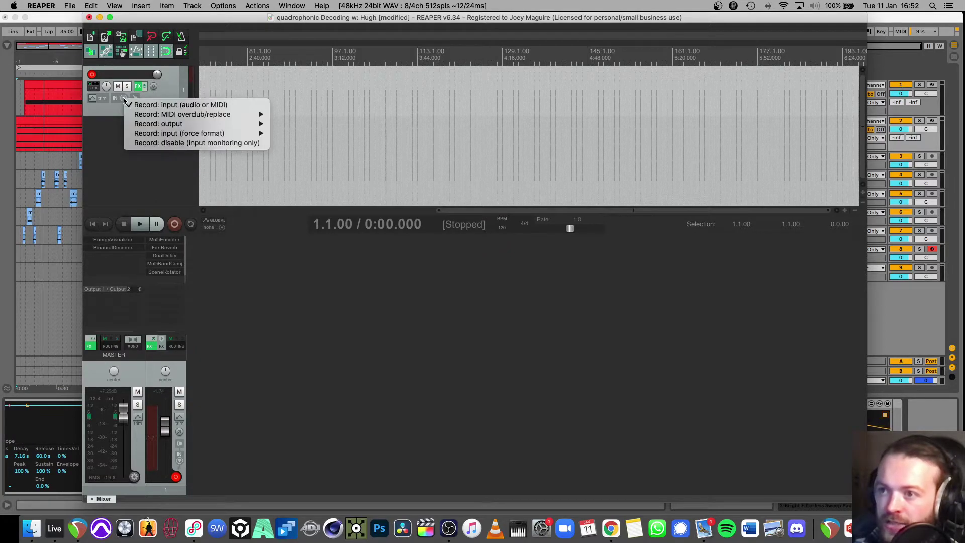
pyautogui.click(124, 100)
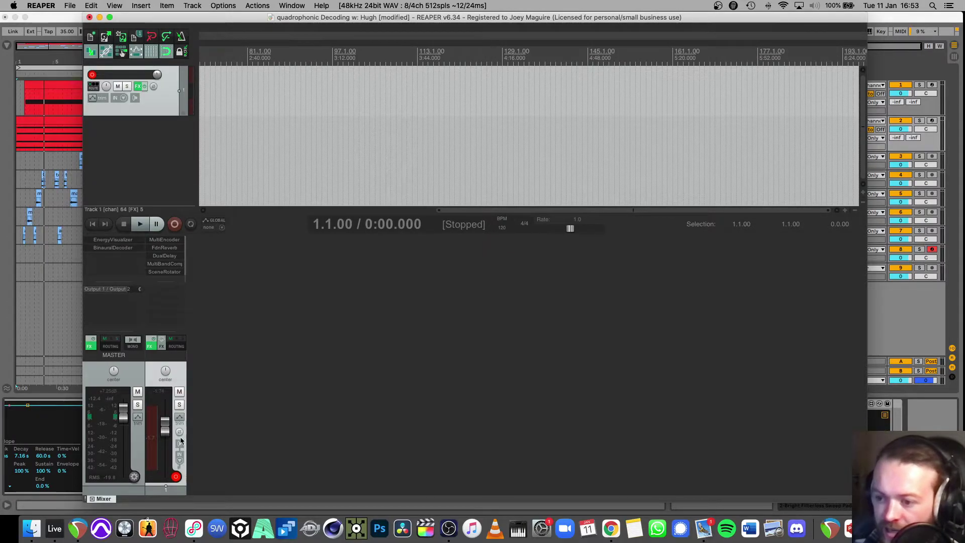
pyautogui.rightClick(179, 461)
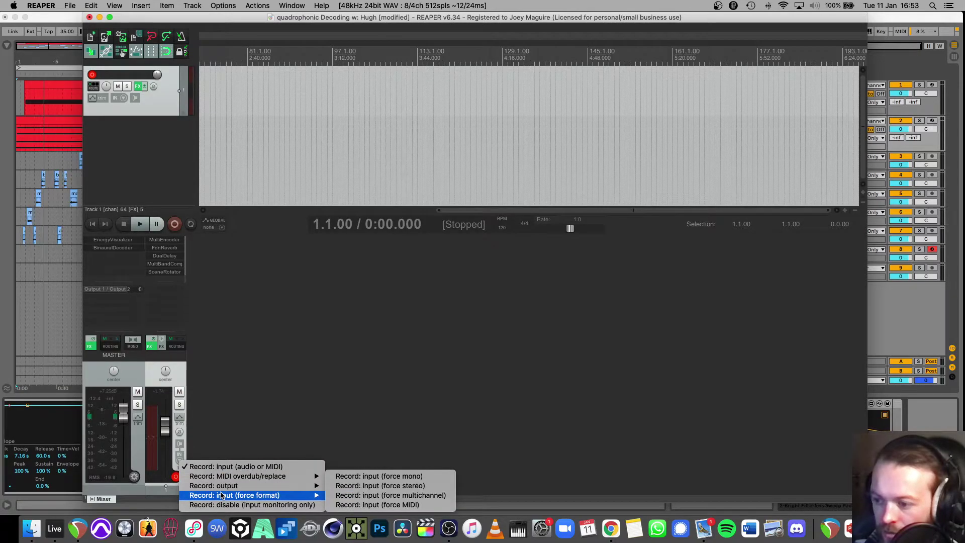
pyautogui.click(257, 441)
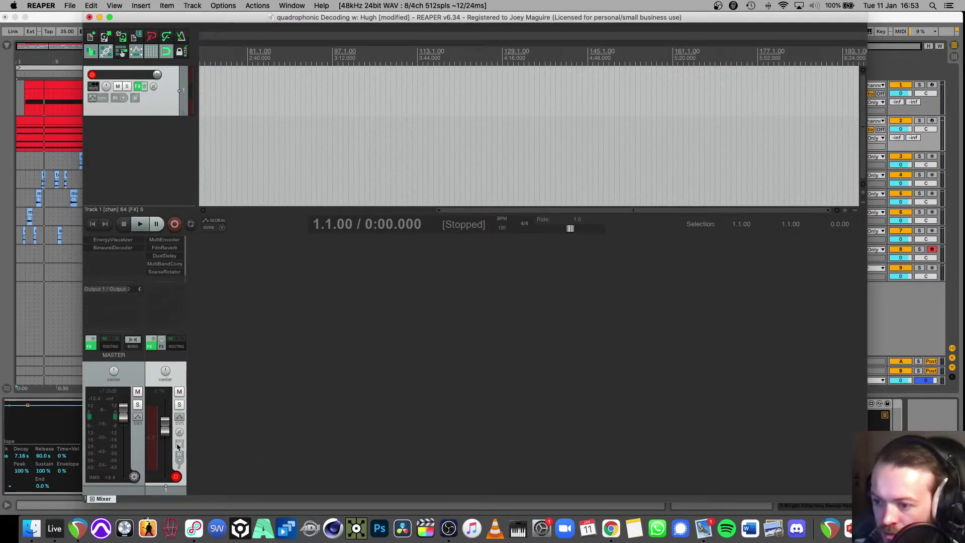
pyautogui.click(179, 445)
pyautogui.click(178, 446)
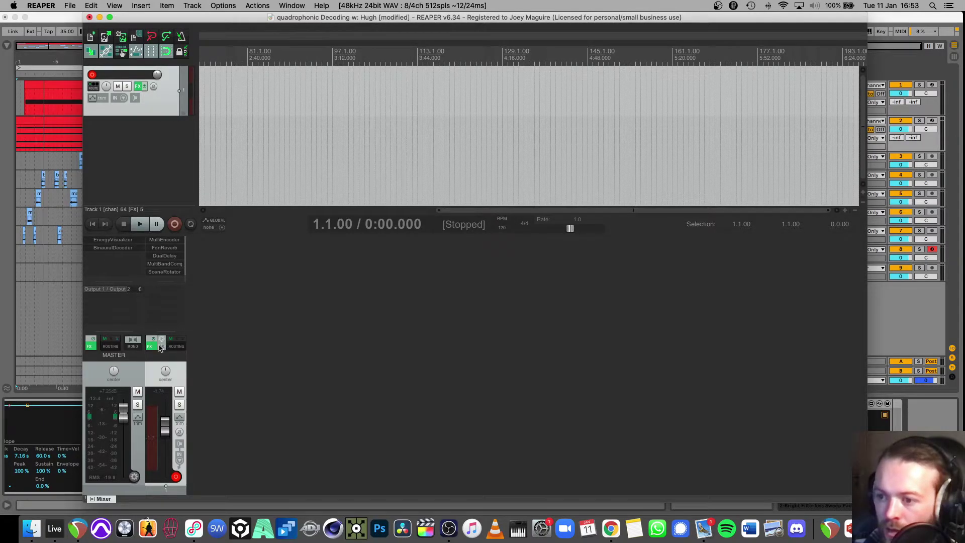
pyautogui.click(181, 346)
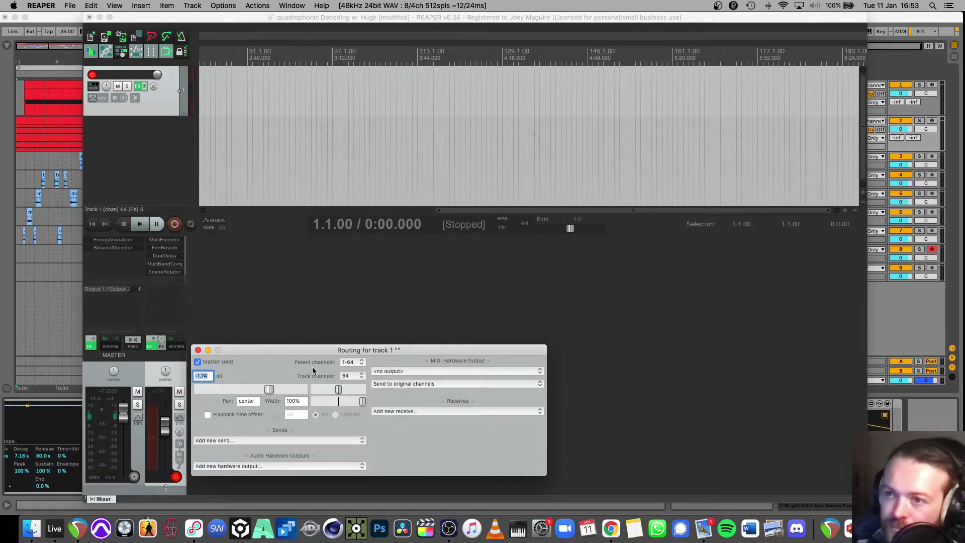
# Close track 1's routing window to reveal its IEM plug-in chain in the mixer
pyautogui.click(197, 350)
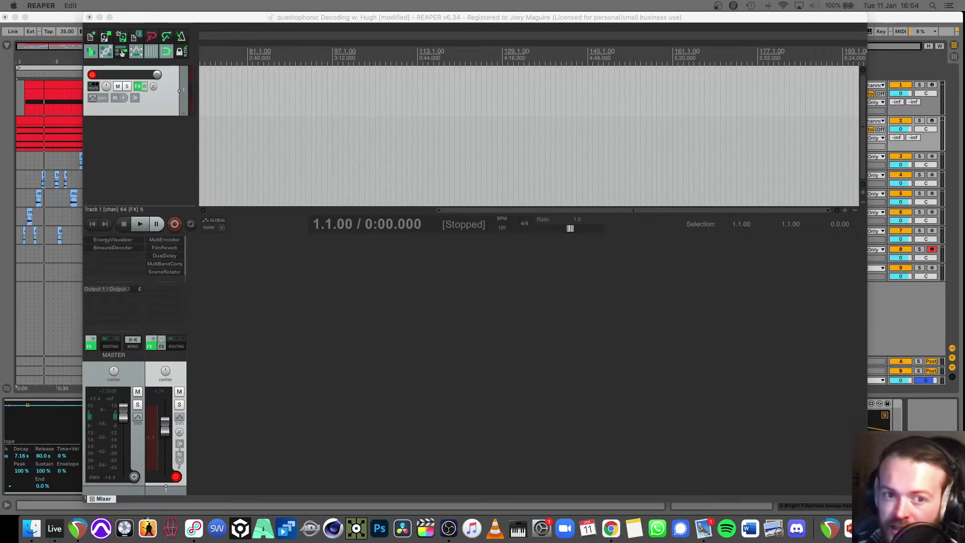
# Park the Loopback Octophonic window at the bottom and raise REAPER's audio preferences above it
pyautogui.press('super+comma')
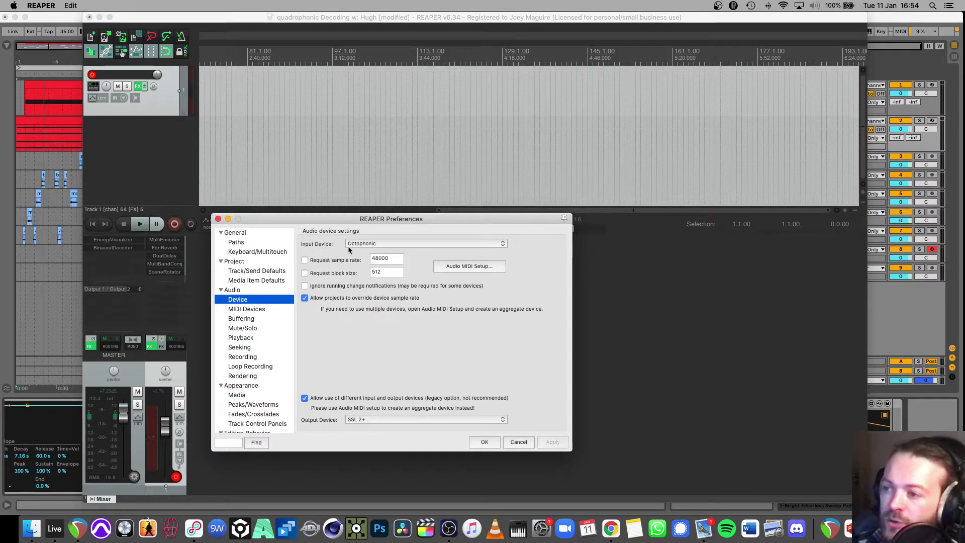
pyautogui.click(194, 528)
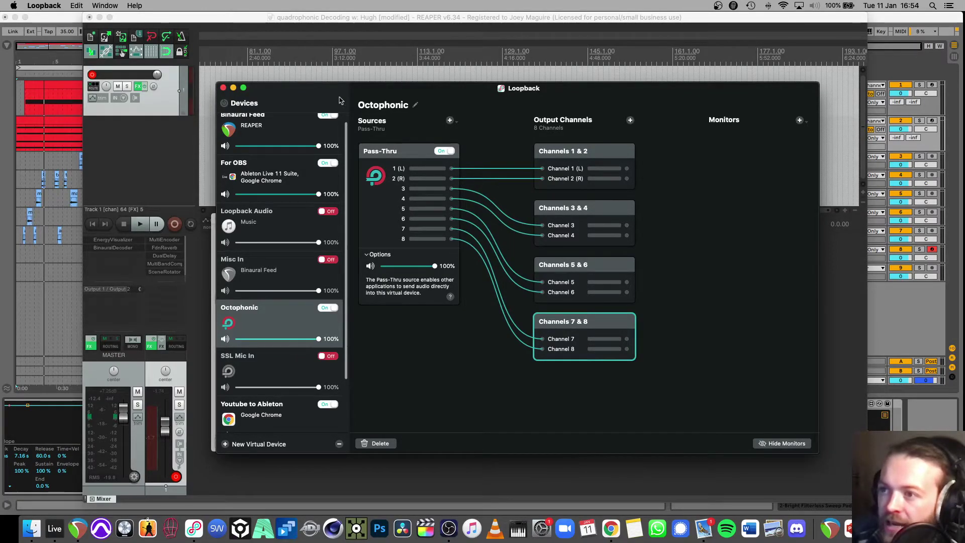
pyautogui.moveTo(336, 99); pyautogui.dragTo(418, 479)
pyautogui.click(436, 213)
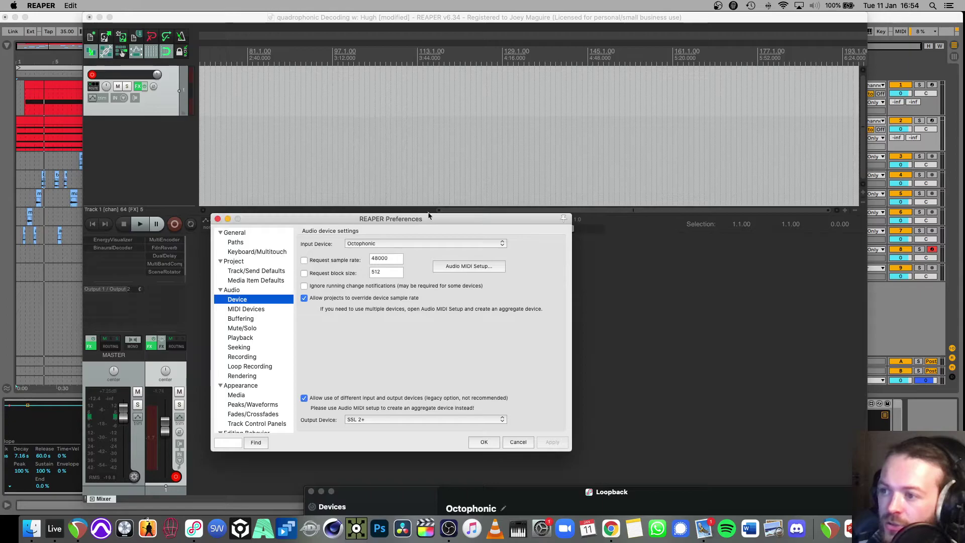
pyautogui.moveTo(420, 218); pyautogui.dragTo(517, 152)
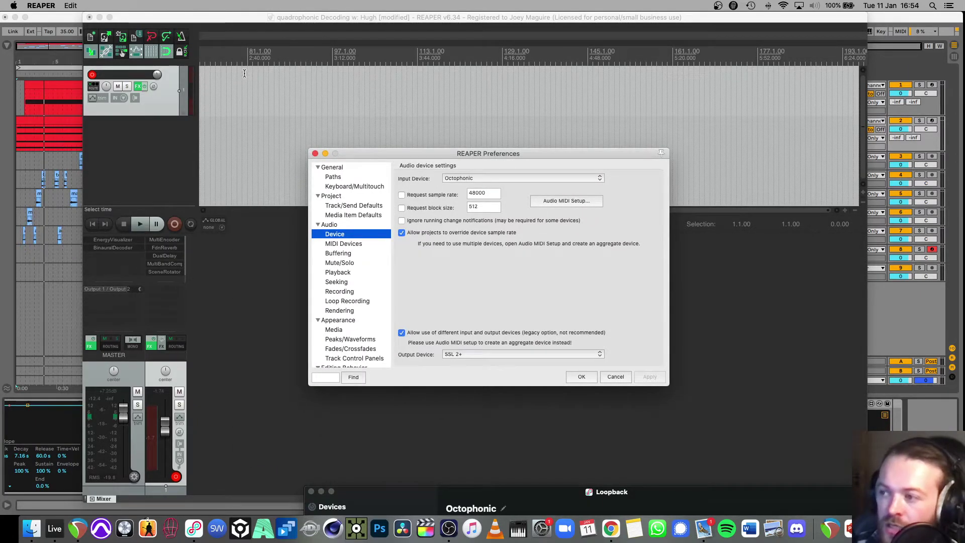
pyautogui.hscroll(-1, 244, 74)
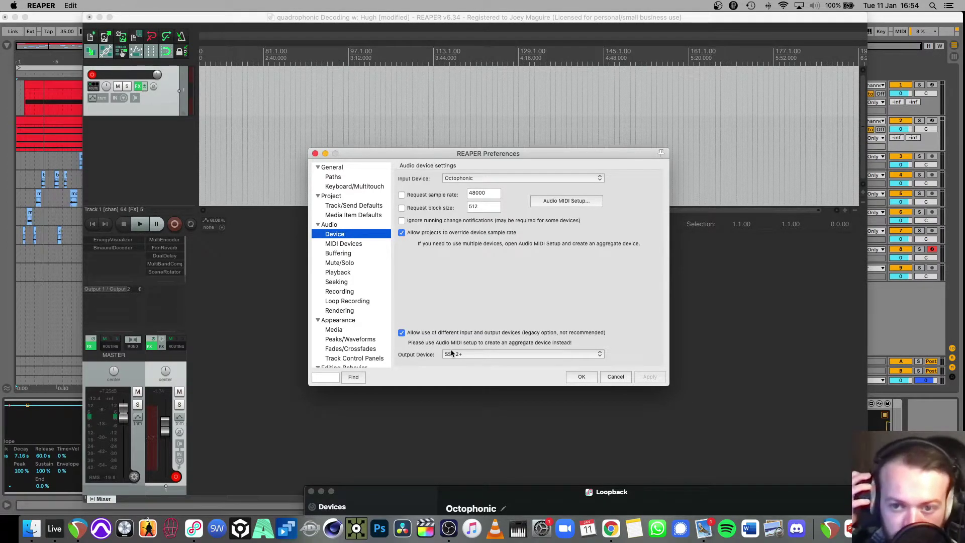
# Close the audio preferences and open Track 1's MultiEncoder window at centre-left
pyautogui.click(572, 375)
pyautogui.click(173, 240)
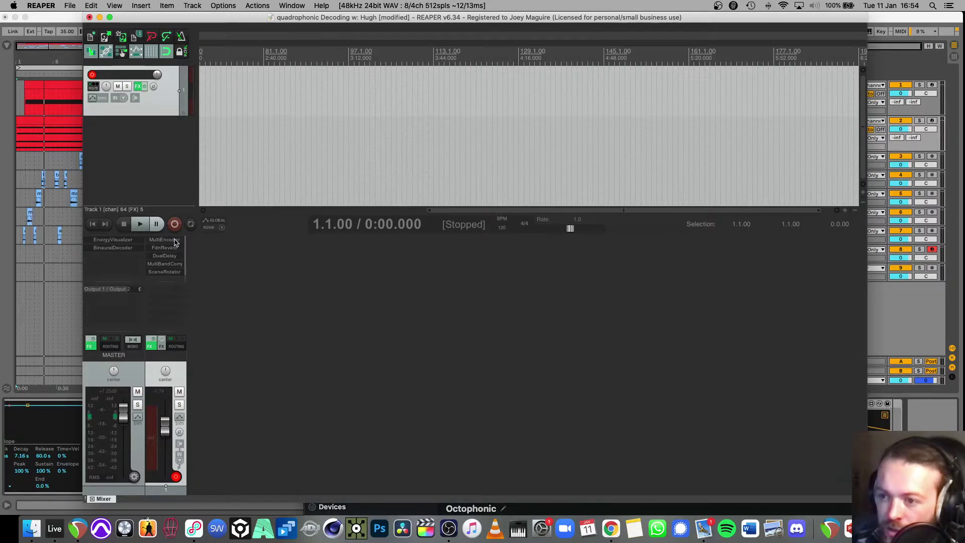
pyautogui.moveTo(695, 128); pyautogui.dragTo(332, 105)
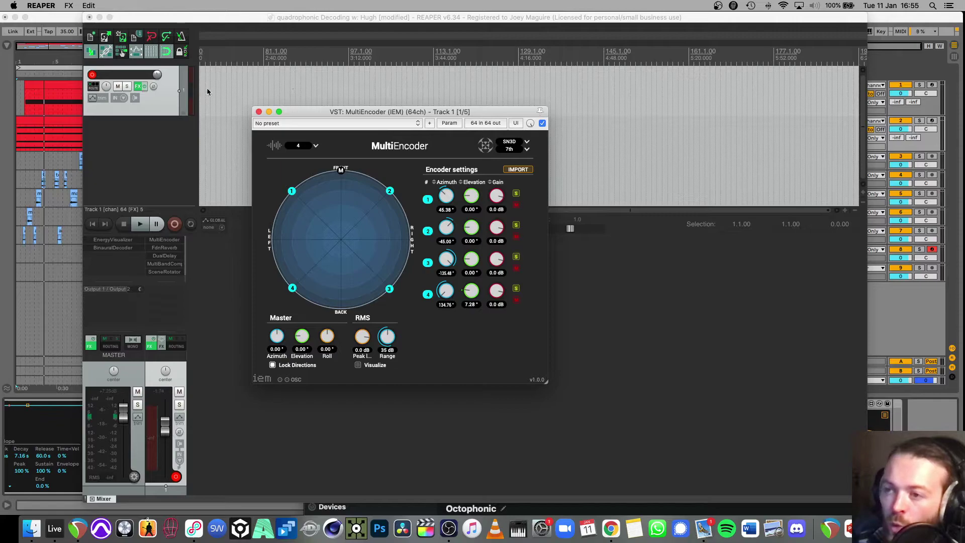
# Set source azimuths 1, 3 and 4 to 45°, -135° and 135°, undoing an accidental move of source 2
pyautogui.click(445, 209)
pyautogui.write('45')
pyautogui.press('Return')
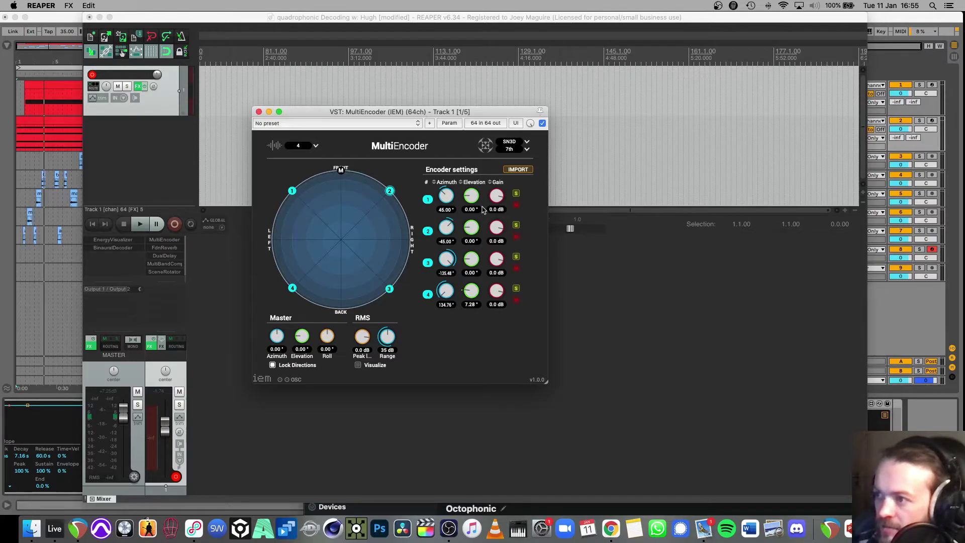
pyautogui.click(446, 273)
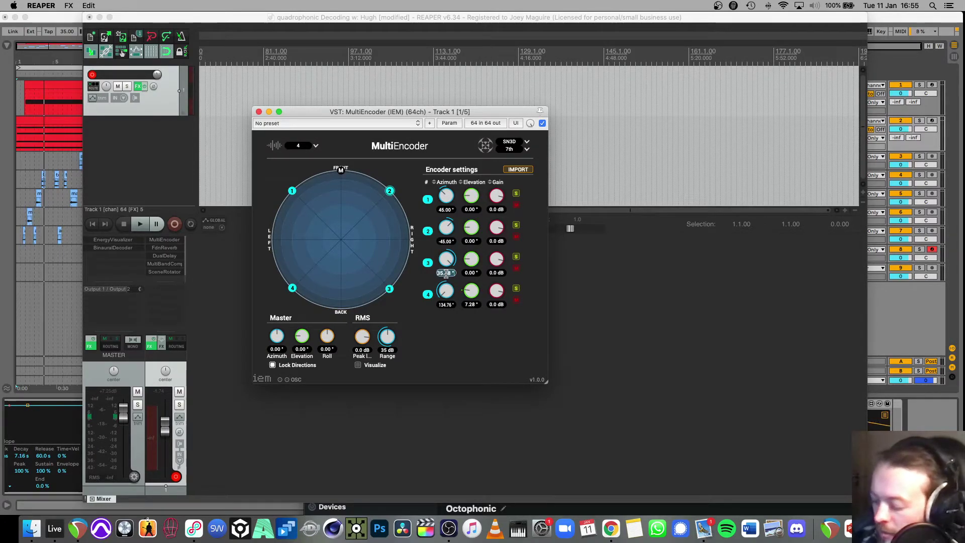
pyautogui.write('-135')
pyautogui.press('Return')
pyautogui.click(445, 305)
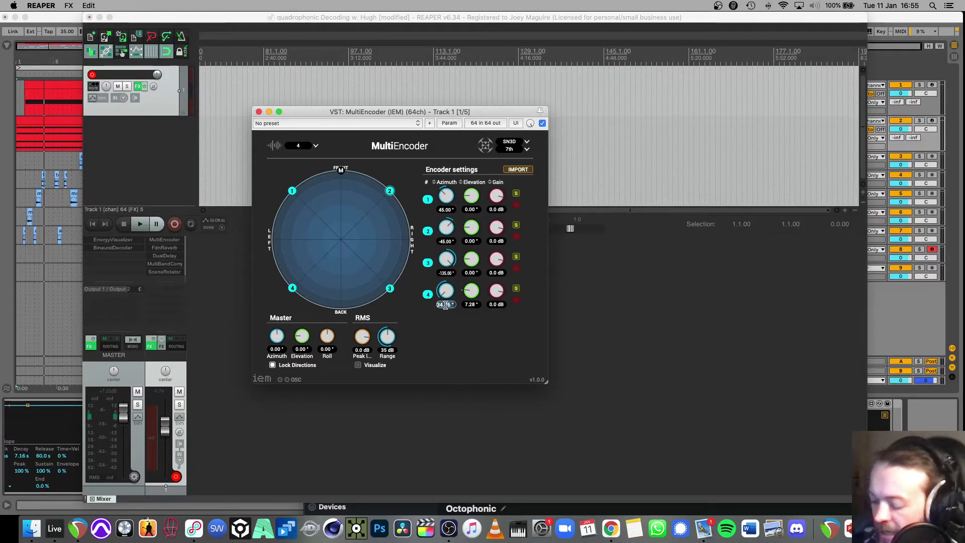
pyautogui.write('135')
pyautogui.press('Return')
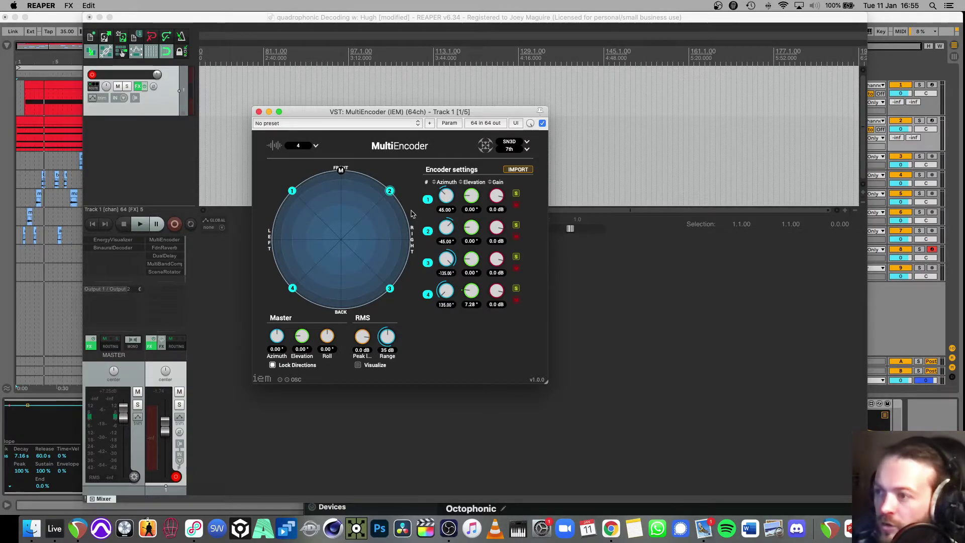
pyautogui.moveTo(394, 189)
pyautogui.mouseDown()
pyautogui.moveTo(409, 229)
pyautogui.moveTo(400, 195)
pyautogui.moveTo(410, 180)
pyautogui.mouseUp()
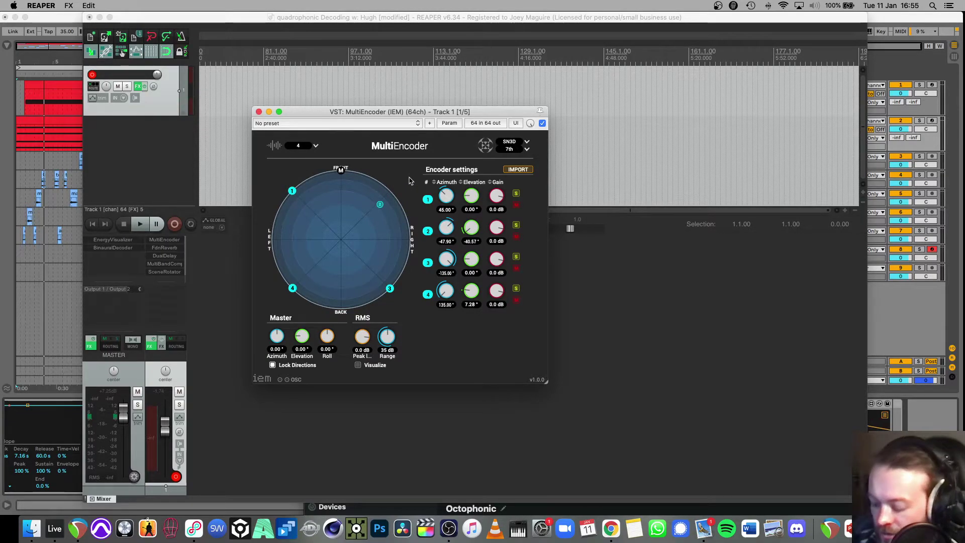
pyautogui.press('super+z')
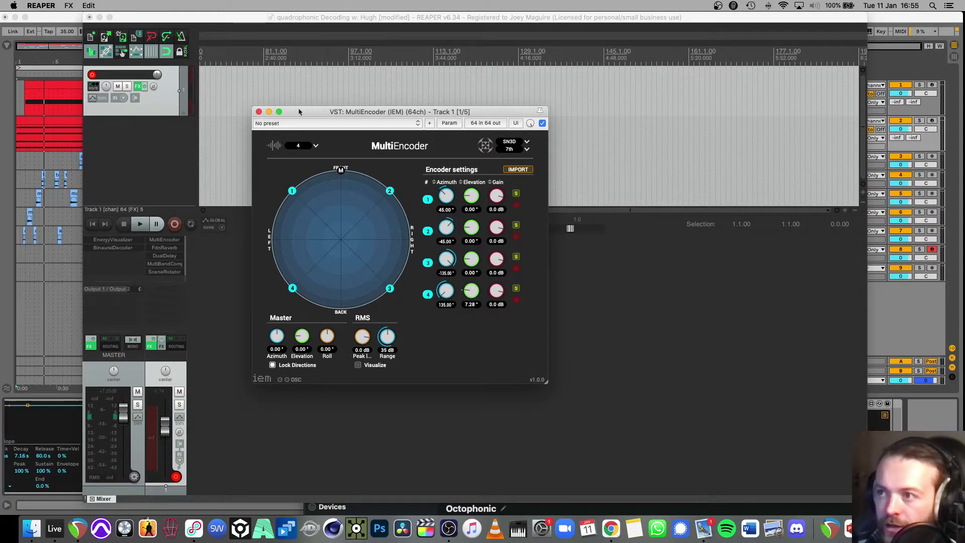
# Move the MultiEncoder window further to the right
pyautogui.moveTo(306, 114); pyautogui.dragTo(433, 117)
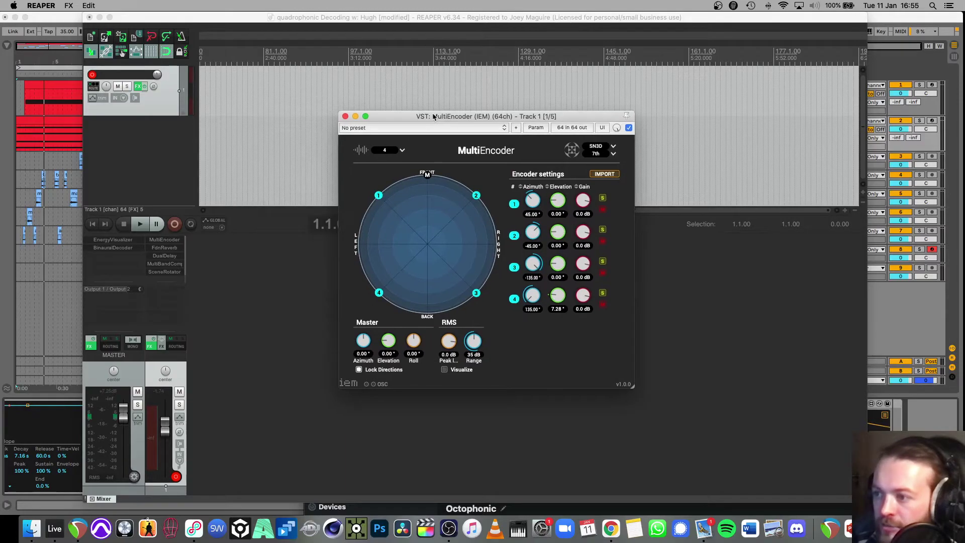
pyautogui.doubleClick(379, 15)
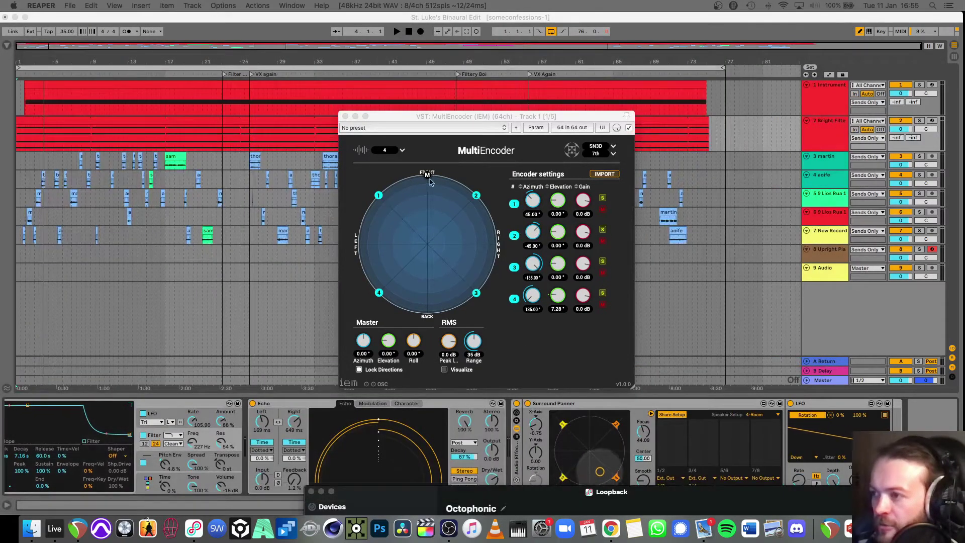
pyautogui.moveTo(451, 116); pyautogui.dragTo(626, 117)
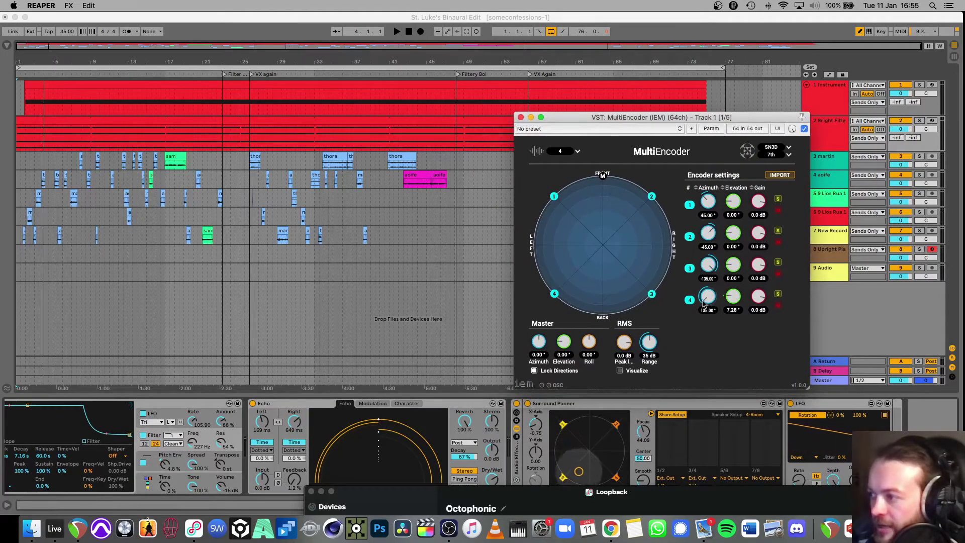
# Set source 3 to 135° and source 4 to -135° azimuth, then centre the MultiEncoder window
pyautogui.click(707, 278)
pyautogui.write('135')
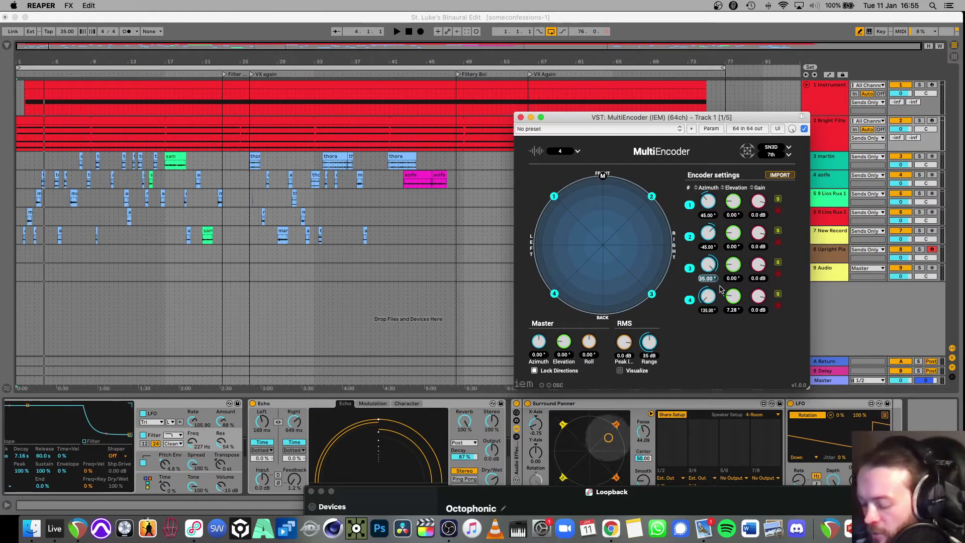
pyautogui.press('Return')
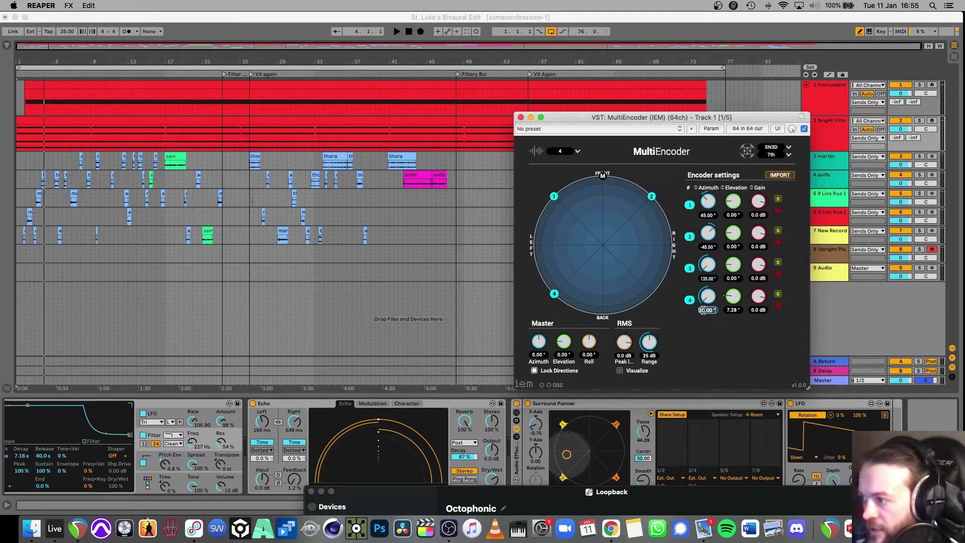
pyautogui.click(704, 310)
pyautogui.write('-135')
pyautogui.press('Return')
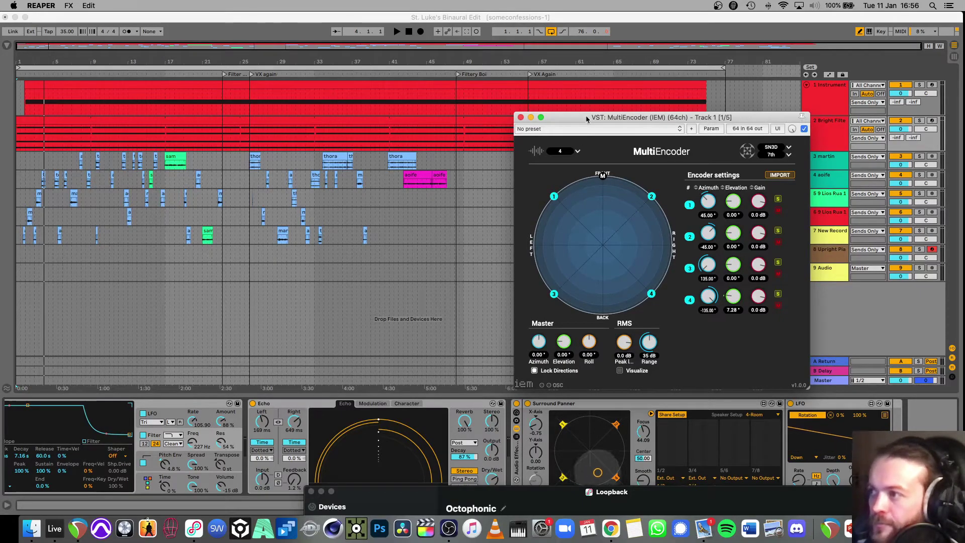
pyautogui.moveTo(585, 117); pyautogui.dragTo(388, 56)
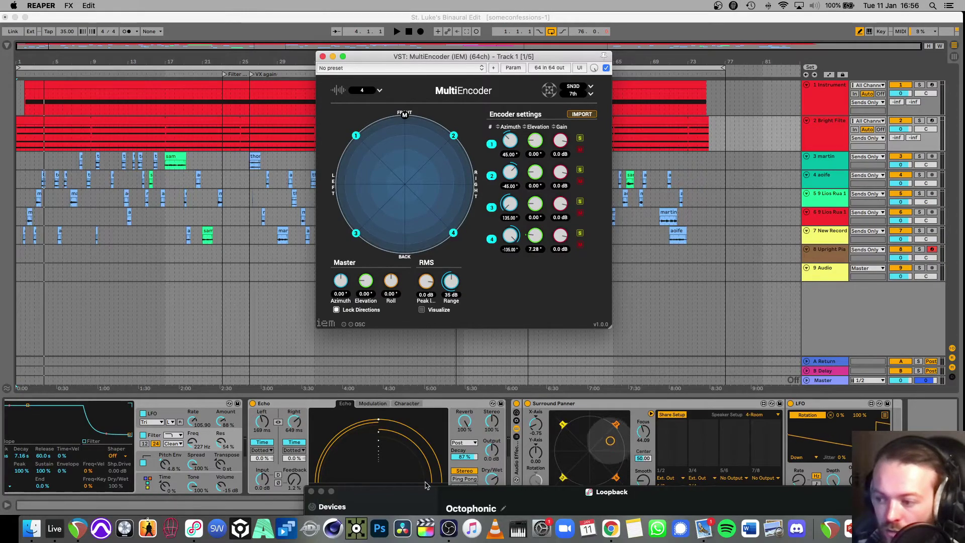
pyautogui.hscroll(-2, 192, 483)
pyautogui.hscroll(2, 193, 484)
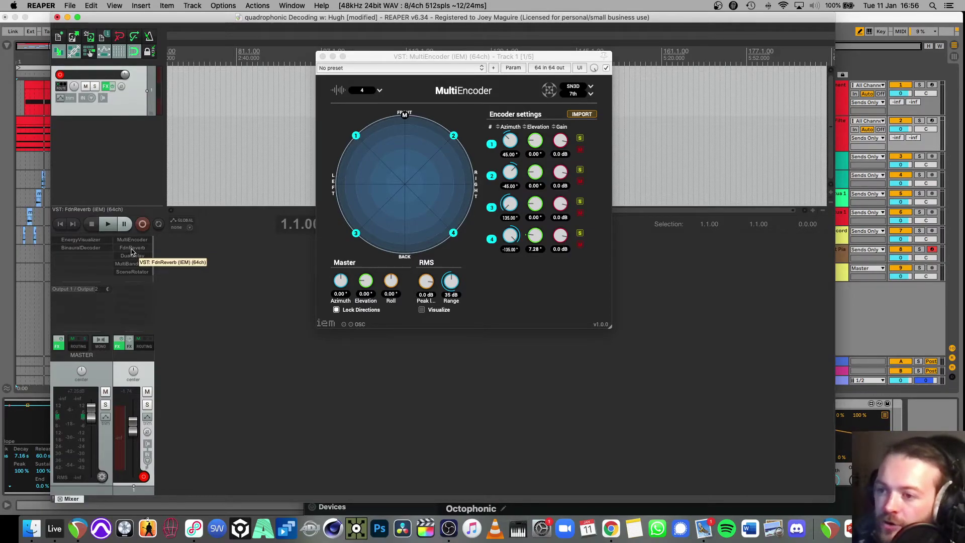
# Open Track 1's FdnReverb and DualDelay windows, then move DualDelay aside and close it
pyautogui.click(132, 249)
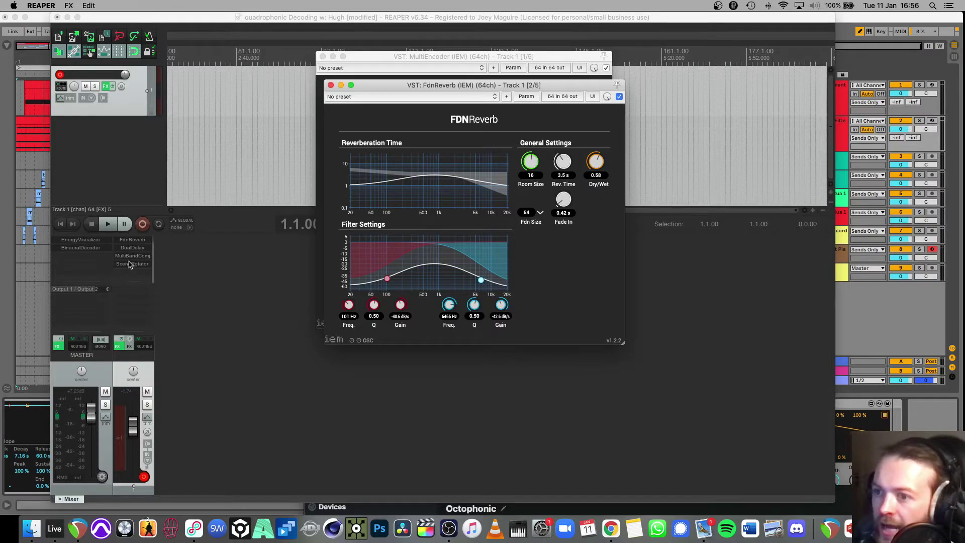
pyautogui.click(132, 257)
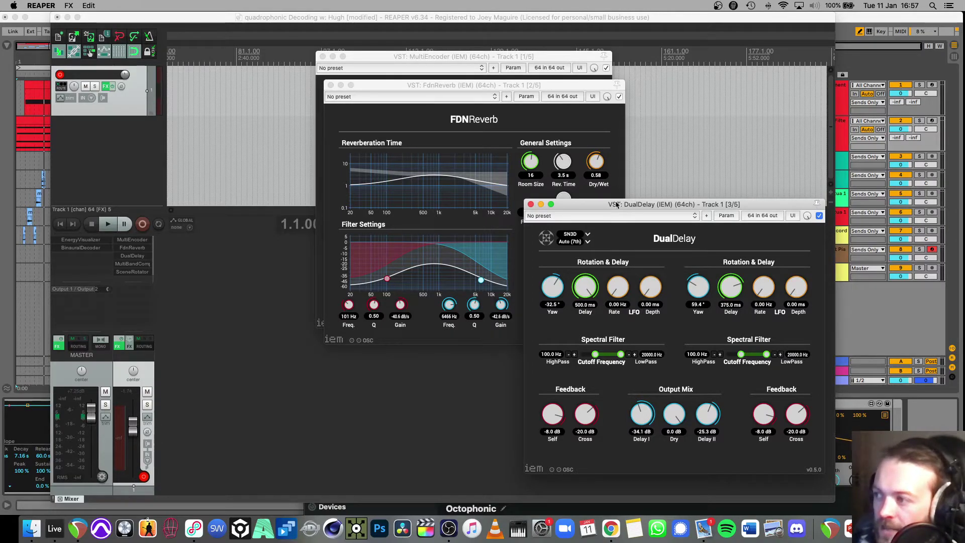
pyautogui.moveTo(616, 204); pyautogui.dragTo(446, 197)
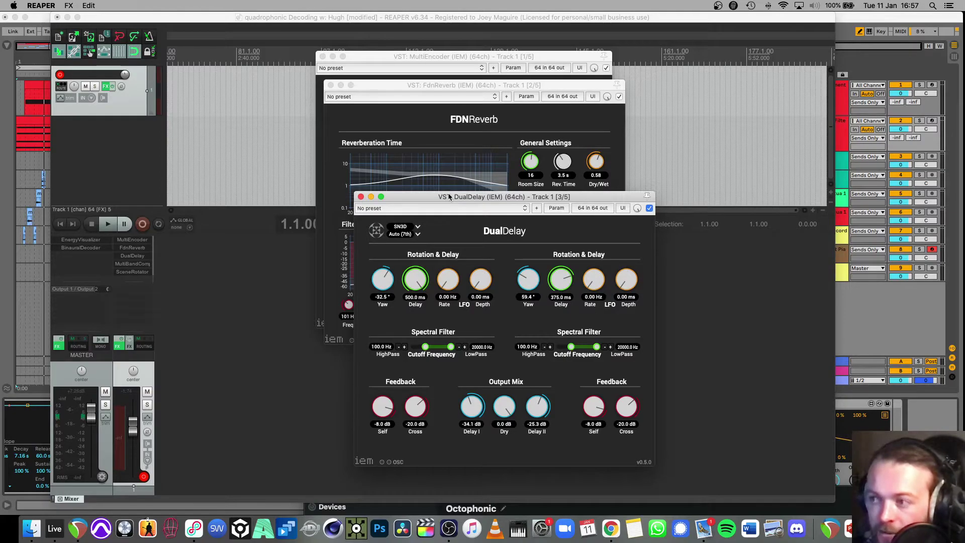
pyautogui.moveTo(449, 196); pyautogui.dragTo(453, 202)
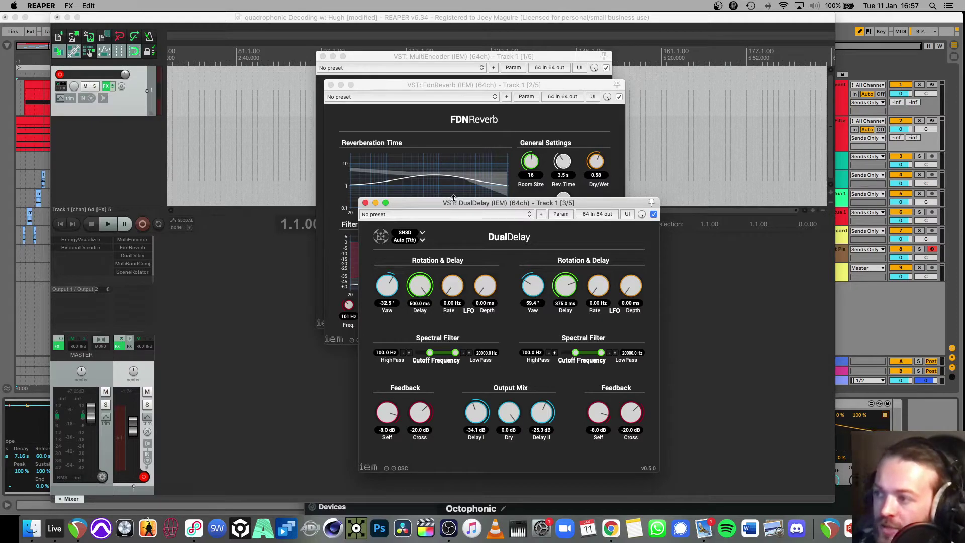
pyautogui.moveTo(453, 203); pyautogui.dragTo(554, 201)
pyautogui.click(469, 200)
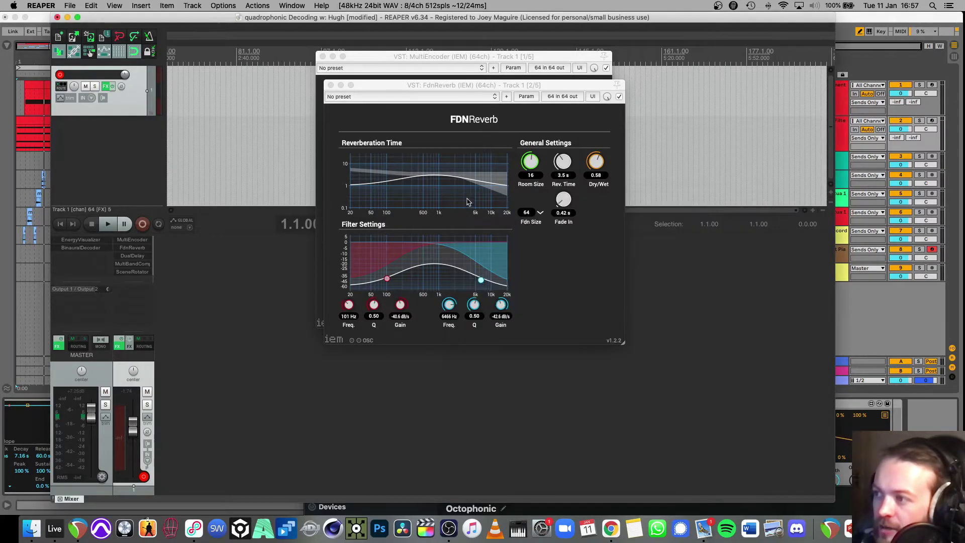
# Close the FdnReverb and MultiEncoder windows, then open and close Track 1's MultiBandCompressor
pyautogui.click(327, 88)
pyautogui.click(330, 85)
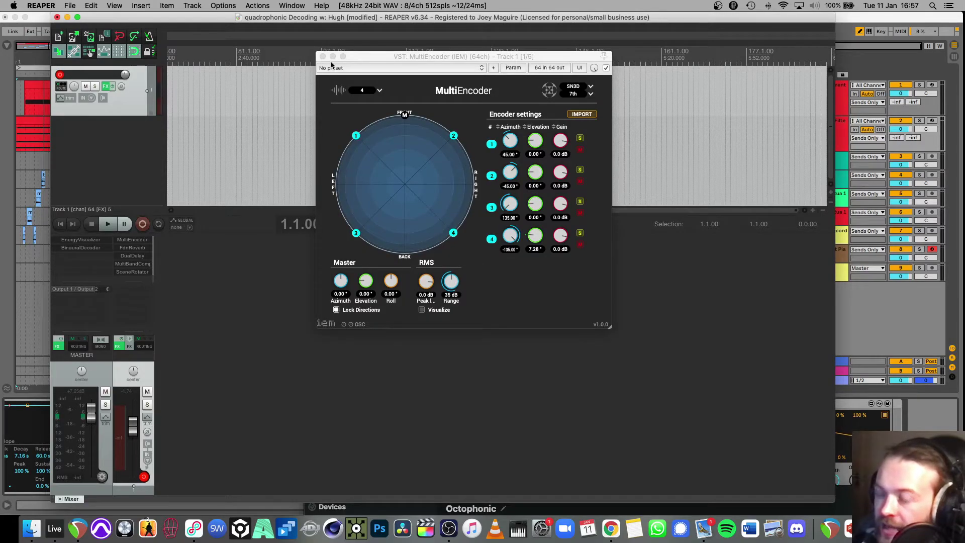
pyautogui.click(323, 56)
pyautogui.click(132, 264)
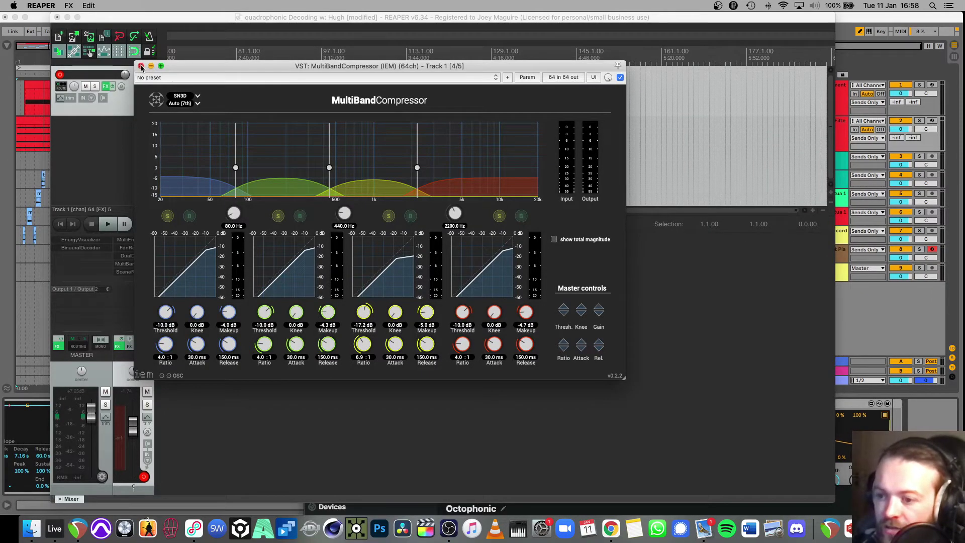
pyautogui.click(141, 66)
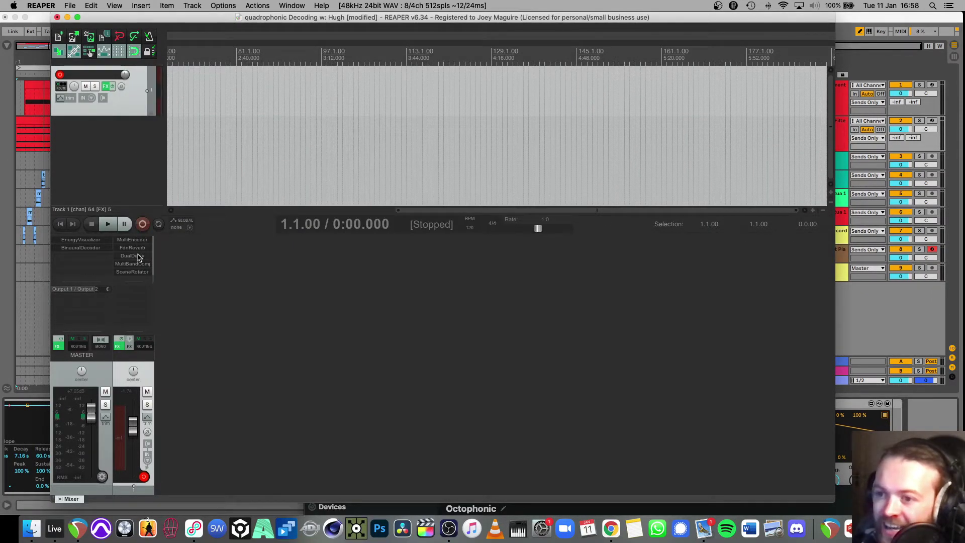
pyautogui.scroll(-1, 136, 261)
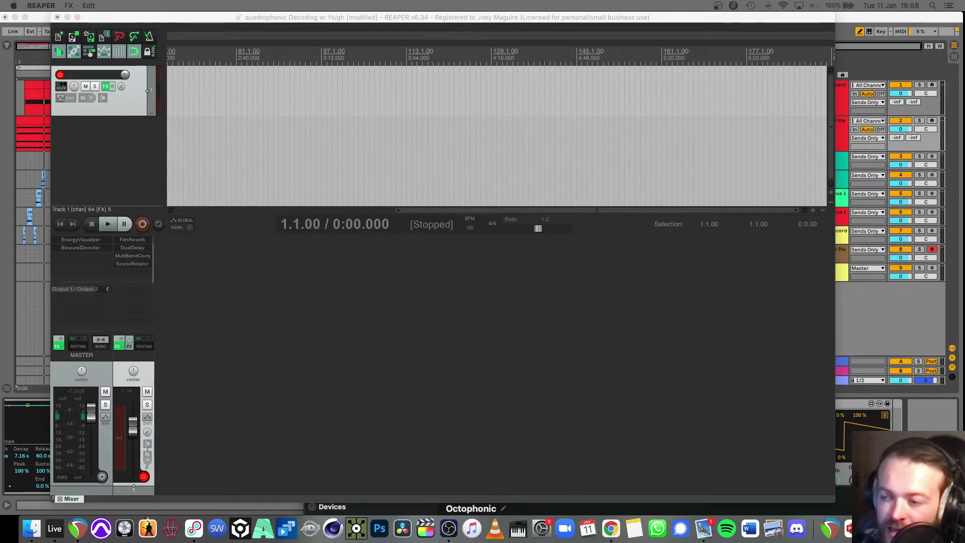
# Open Track 1's SceneRotator window and move it into clear space
pyautogui.doubleClick(132, 263)
pyautogui.moveTo(554, 274); pyautogui.dragTo(570, 257)
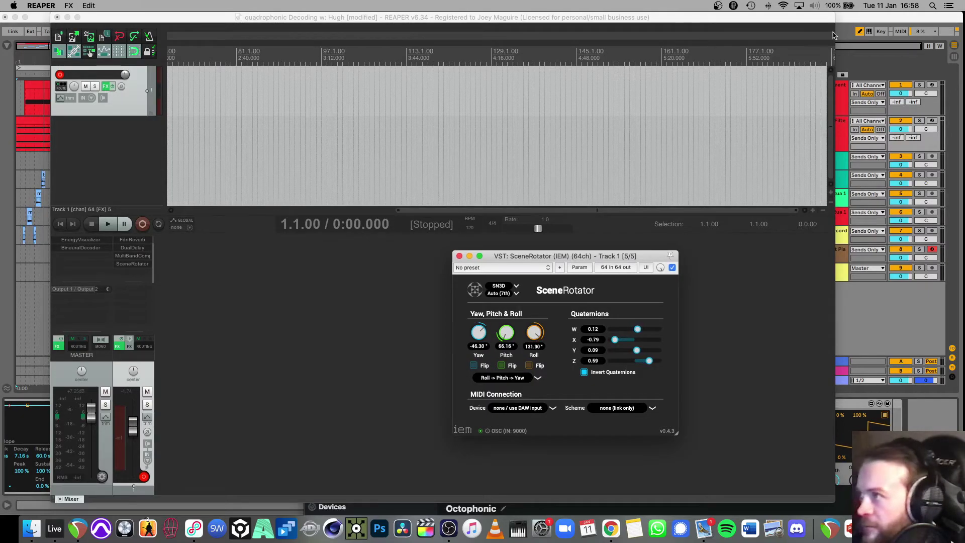
pyautogui.click(720, 14)
# Recentre head tracking in Bridgehead, close SceneRotator, and open the master's EnergyVisualizer
pyautogui.click(733, 6)
pyautogui.click(686, 19)
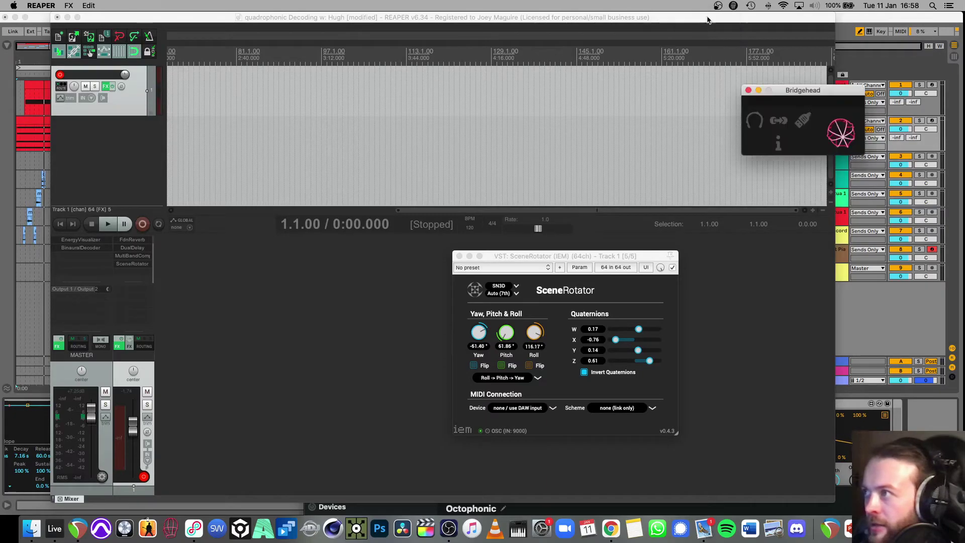
pyautogui.moveTo(825, 97); pyautogui.dragTo(574, 100)
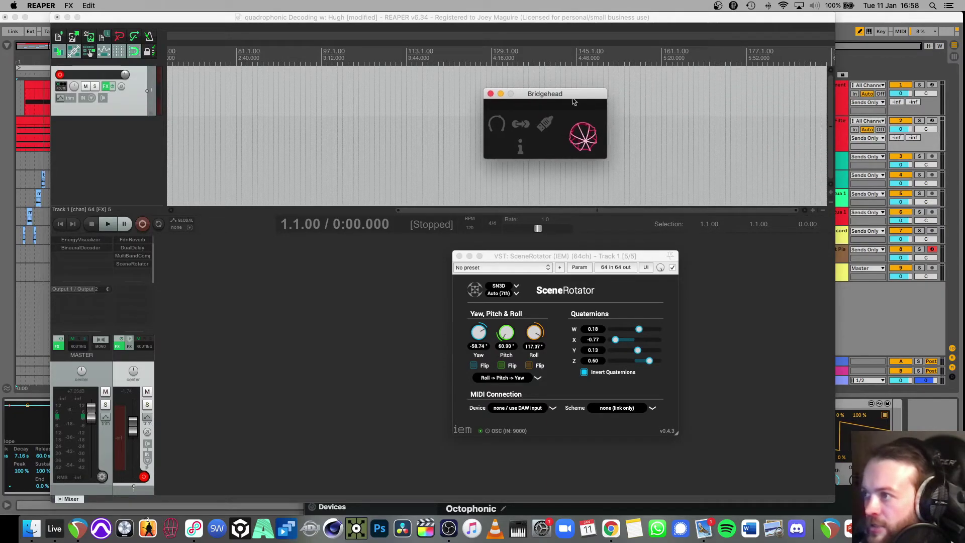
pyautogui.click(580, 139)
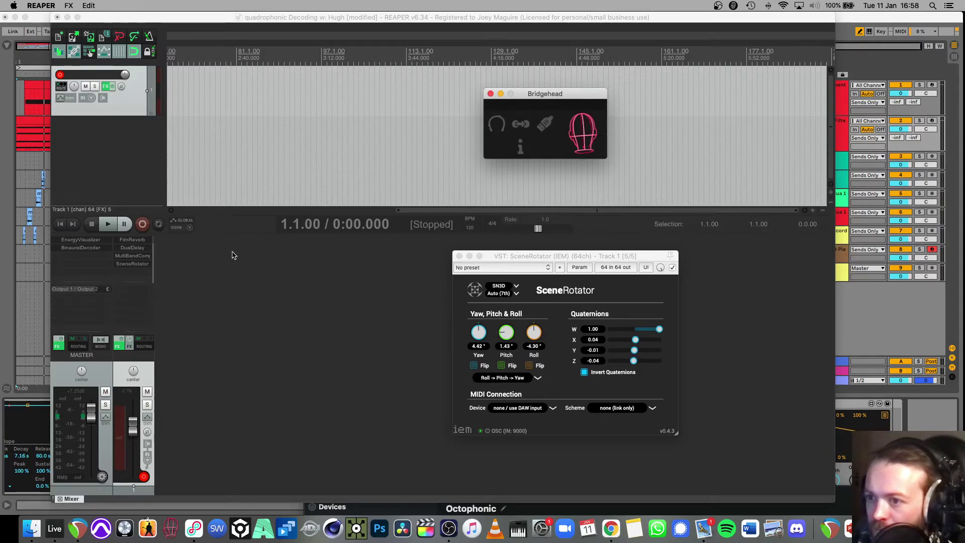
pyautogui.press('super+w')
pyautogui.click(91, 241)
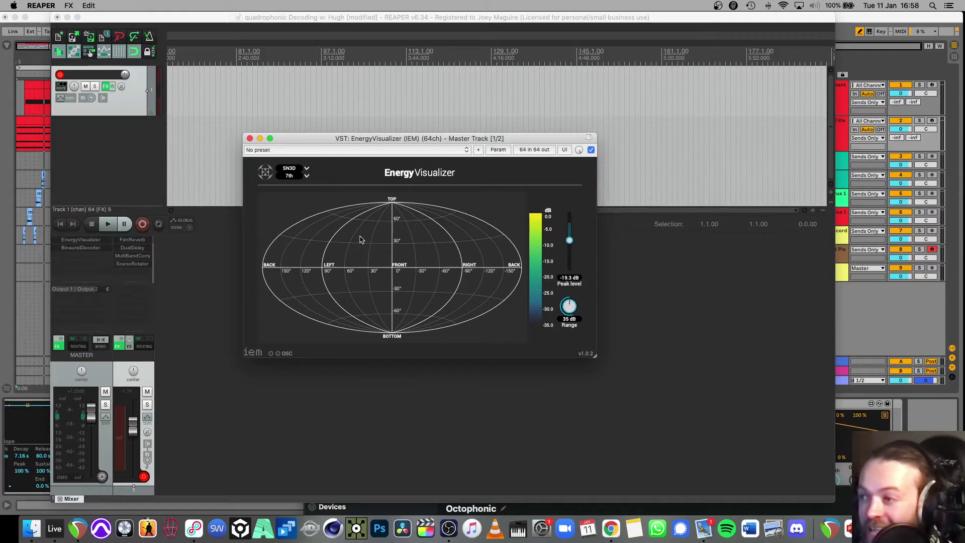
# Open the BinauralDecoder, keep Beyerdynamic-DT990PRO headphone EQ, then close both master plugin windows
pyautogui.click(82, 247)
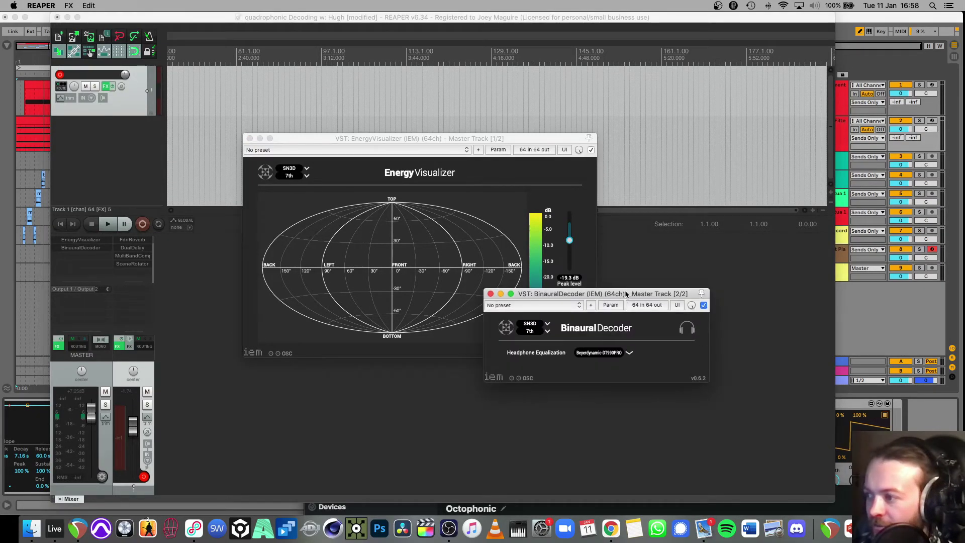
pyautogui.moveTo(553, 295); pyautogui.dragTo(398, 291)
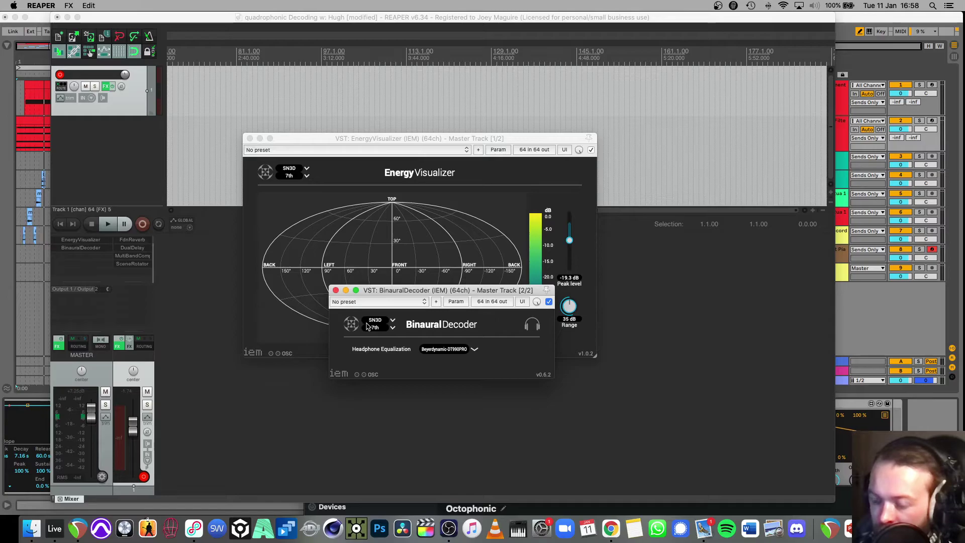
pyautogui.click(146, 379)
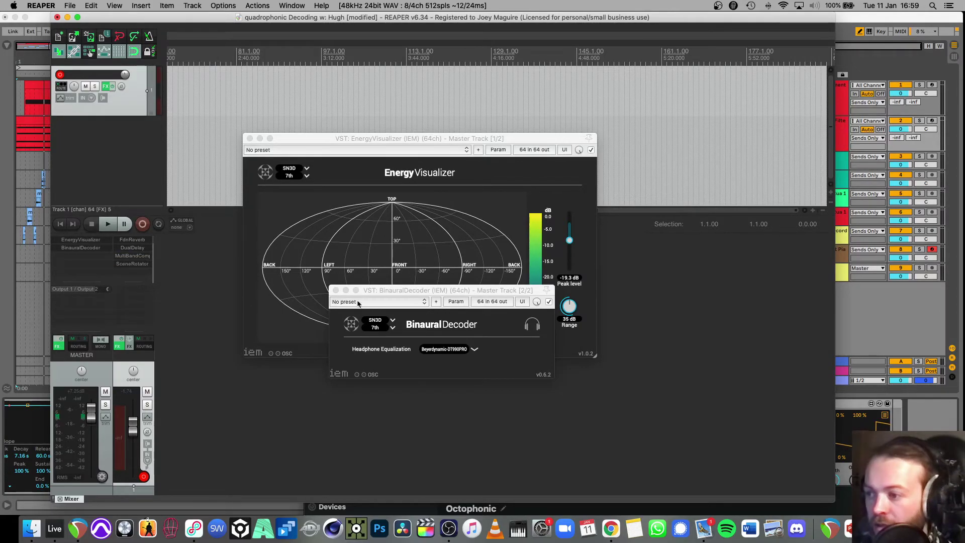
pyautogui.click(438, 350)
pyautogui.click(438, 352)
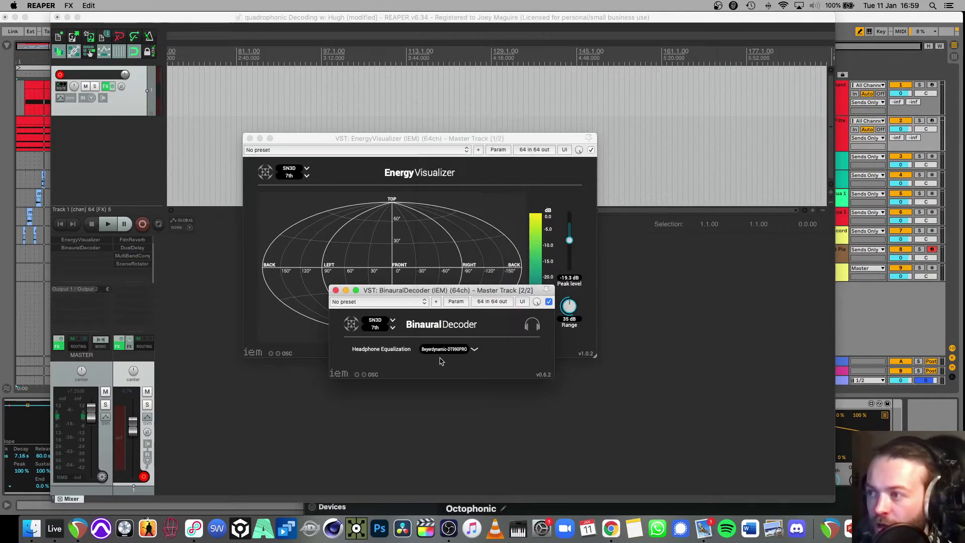
pyautogui.click(448, 353)
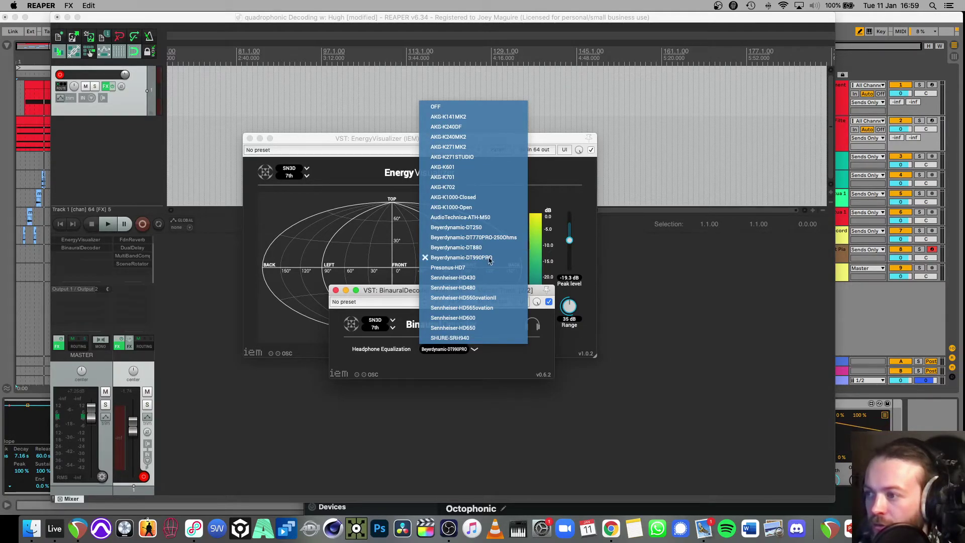
pyautogui.click(469, 374)
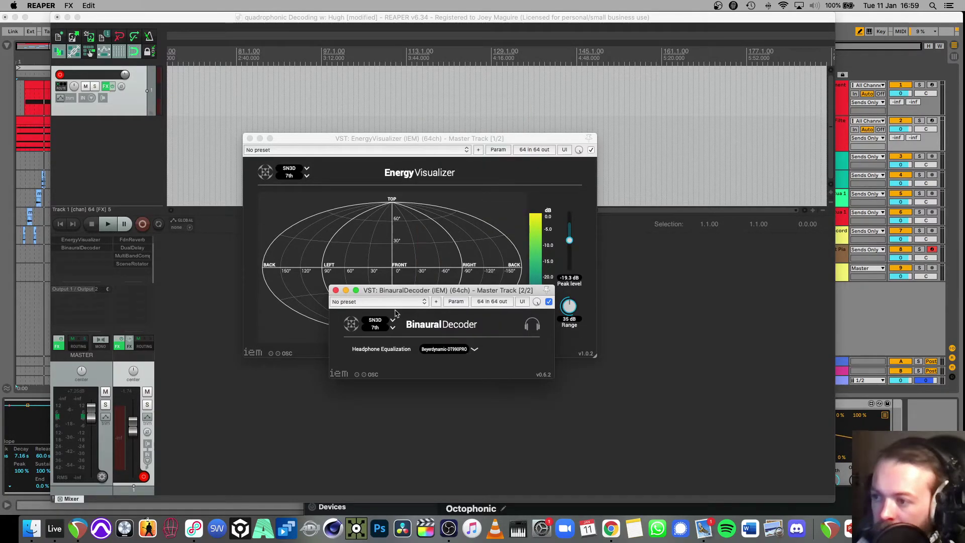
pyautogui.click(336, 290)
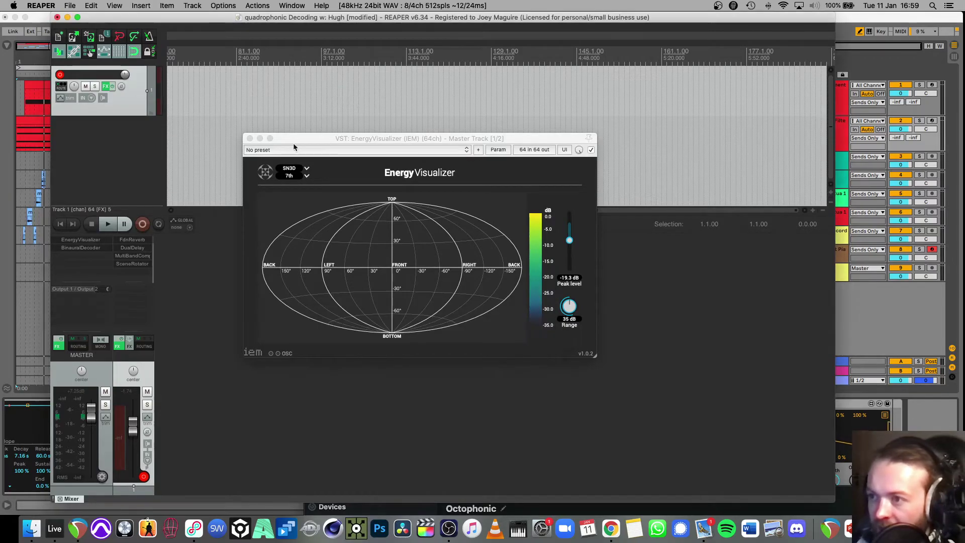
pyautogui.click(250, 138)
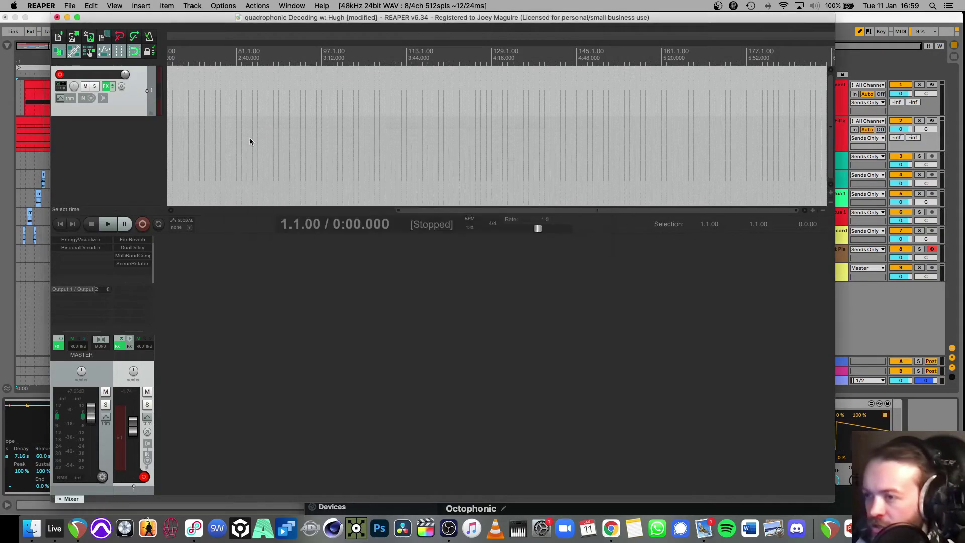
# Switch to Ableton Live and view the Instrument, Bright Filterless and aoife tracks' devices
pyautogui.click(67, 17)
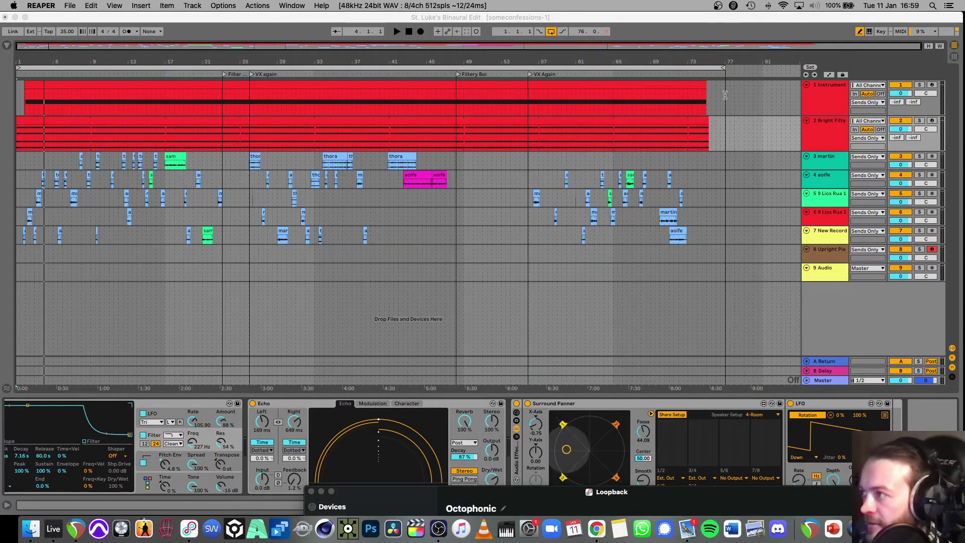
pyautogui.click(811, 163)
pyautogui.click(824, 100)
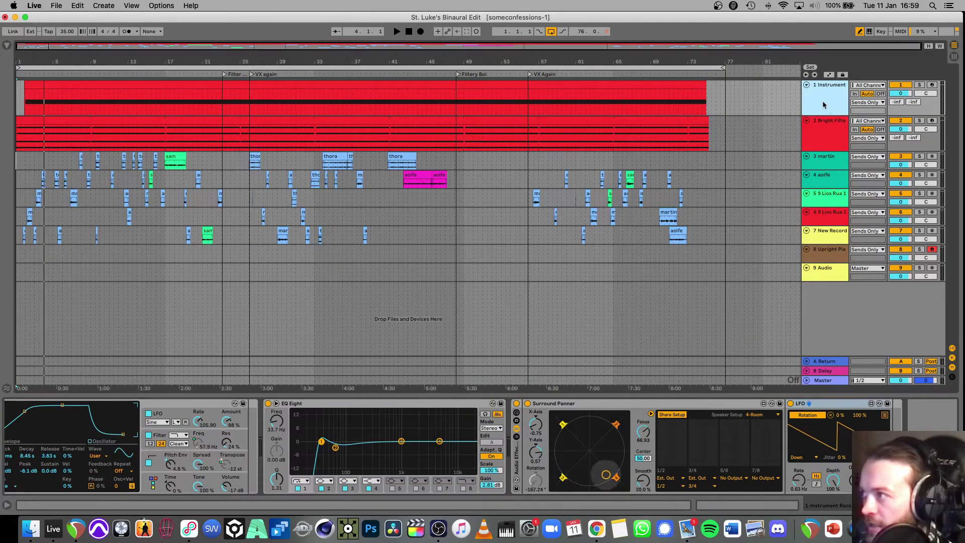
pyautogui.click(824, 136)
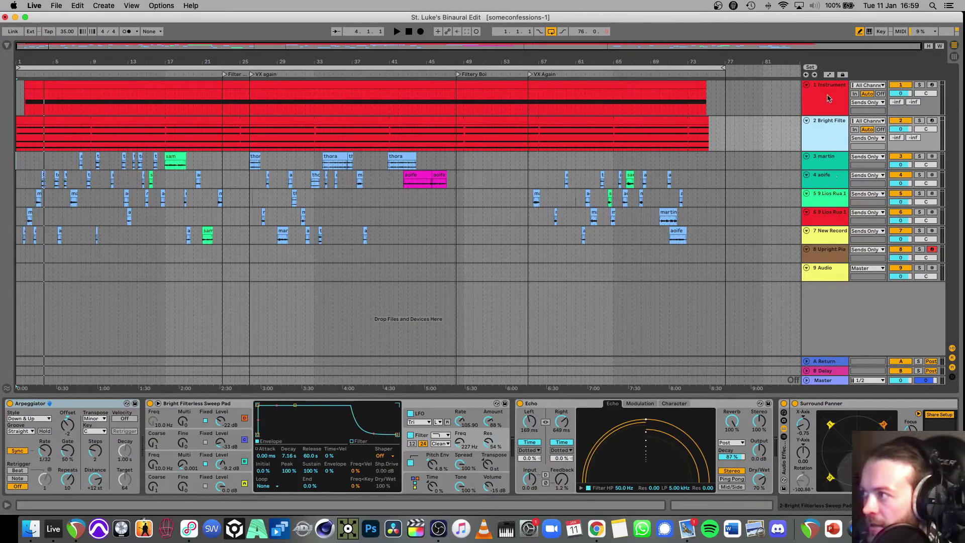
pyautogui.click(829, 99)
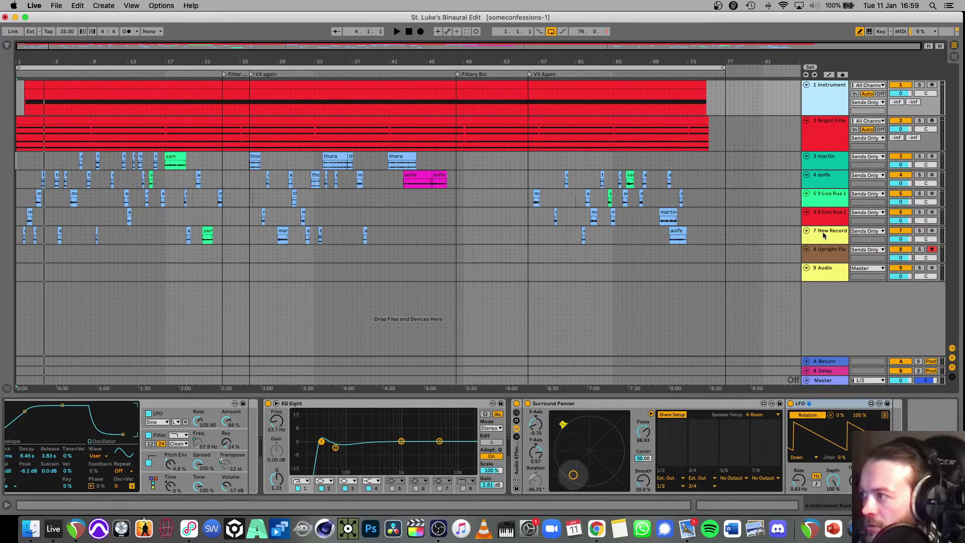
pyautogui.click(826, 179)
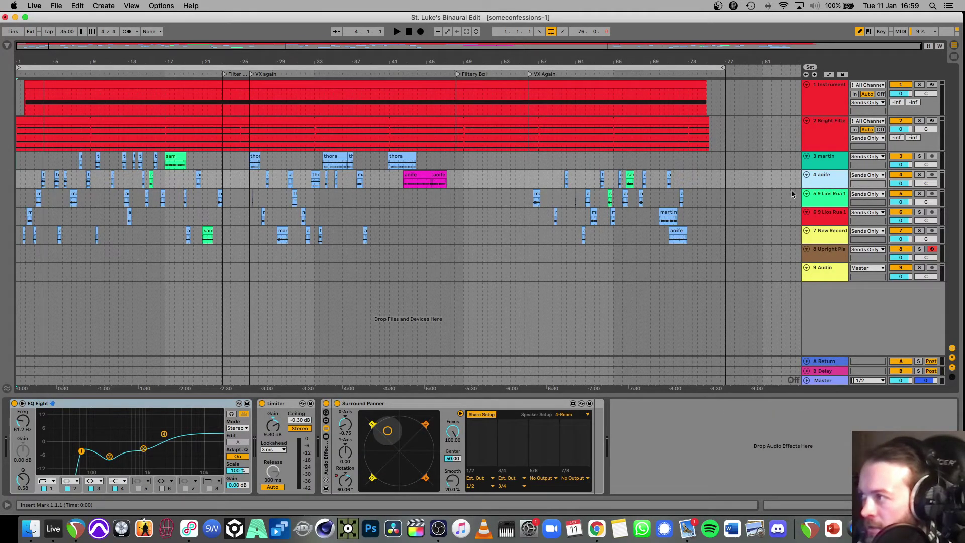
# Enlarge the aoife track and check its Surround Panner Rotation automation while playing from bar 42
pyautogui.press('a')
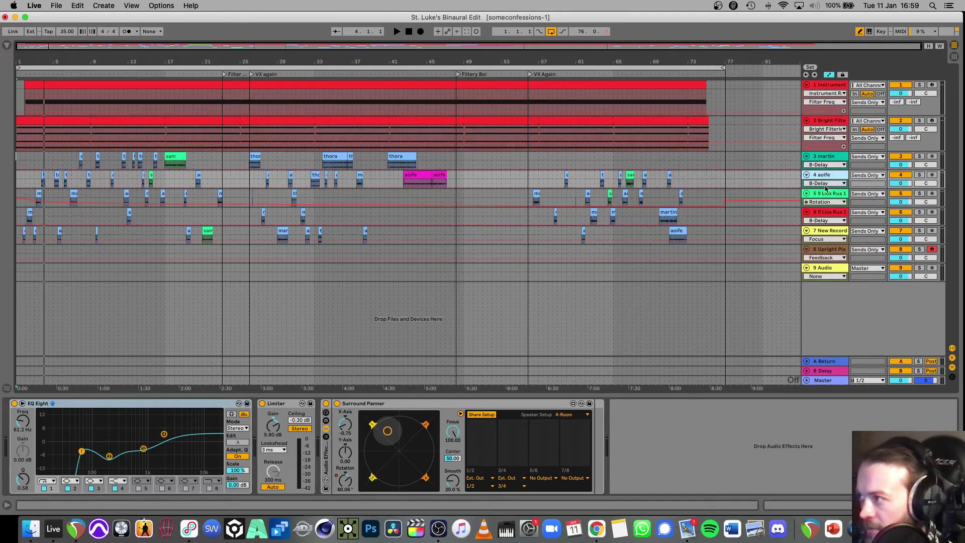
pyautogui.moveTo(824, 188); pyautogui.dragTo(824, 247)
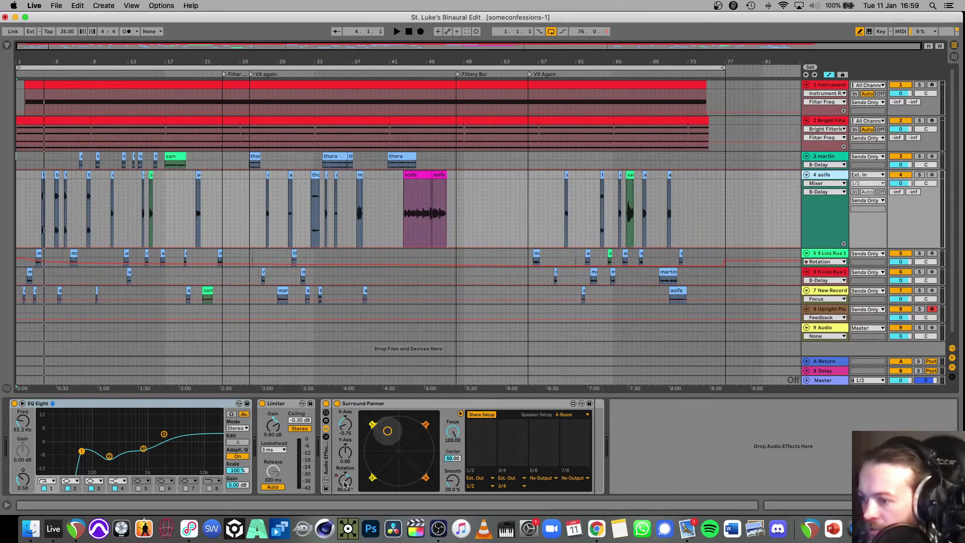
pyautogui.click(345, 482)
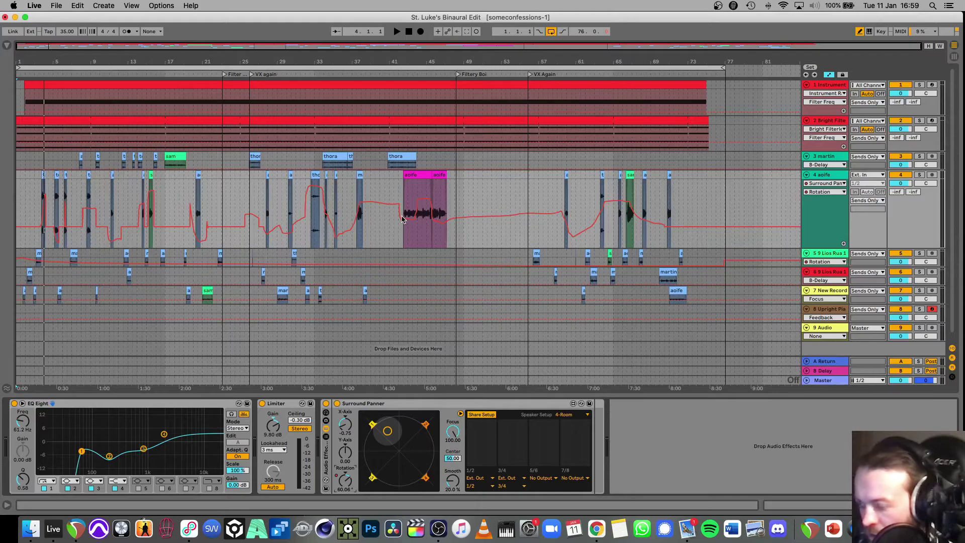
pyautogui.press('b')
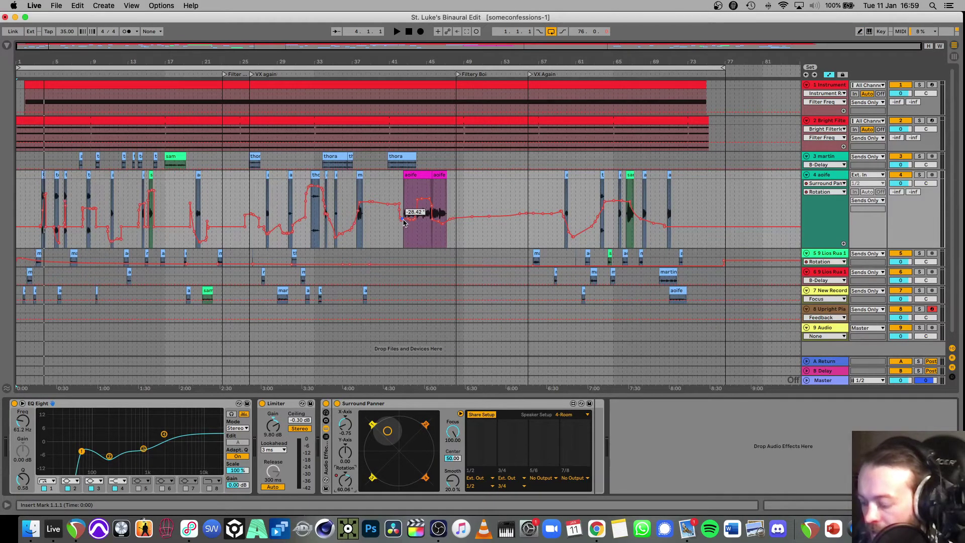
pyautogui.press('b')
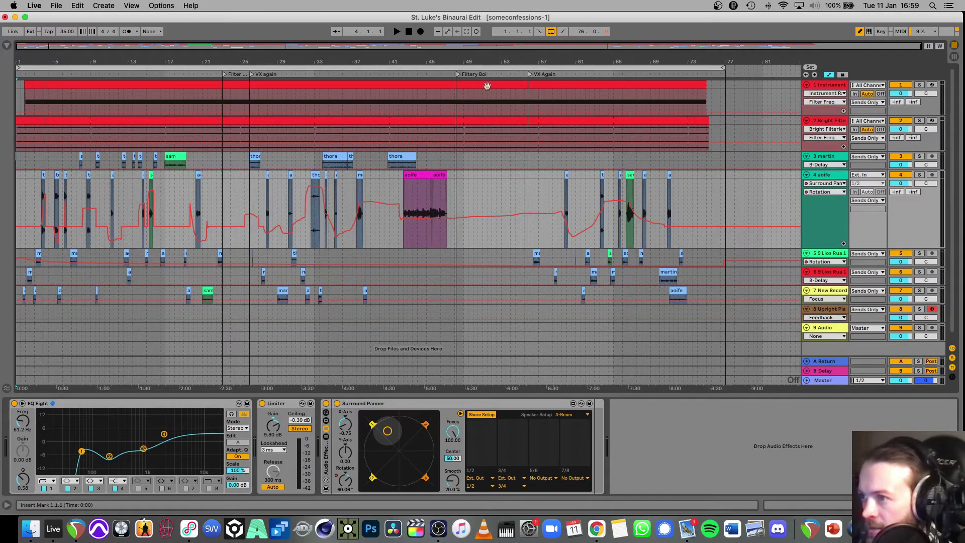
pyautogui.click(401, 74)
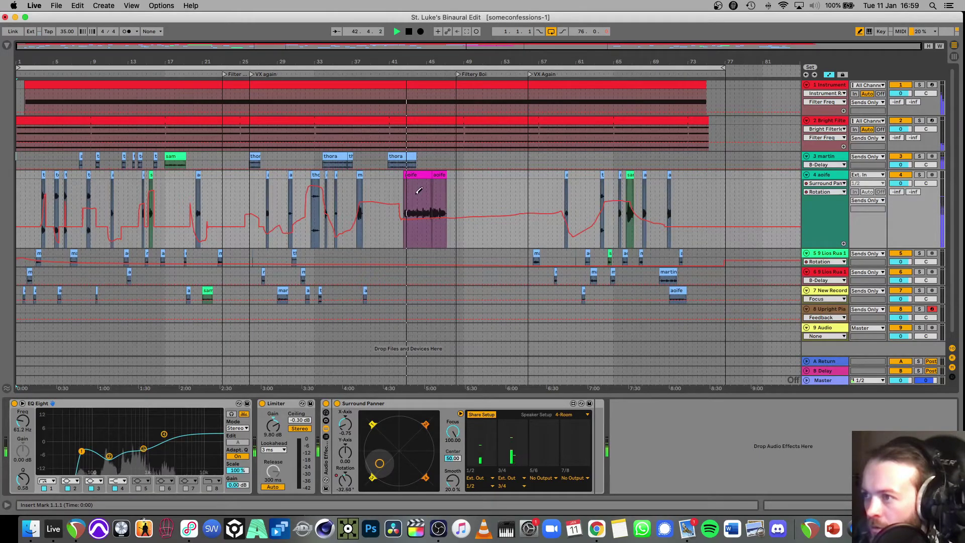
pyautogui.press('a')
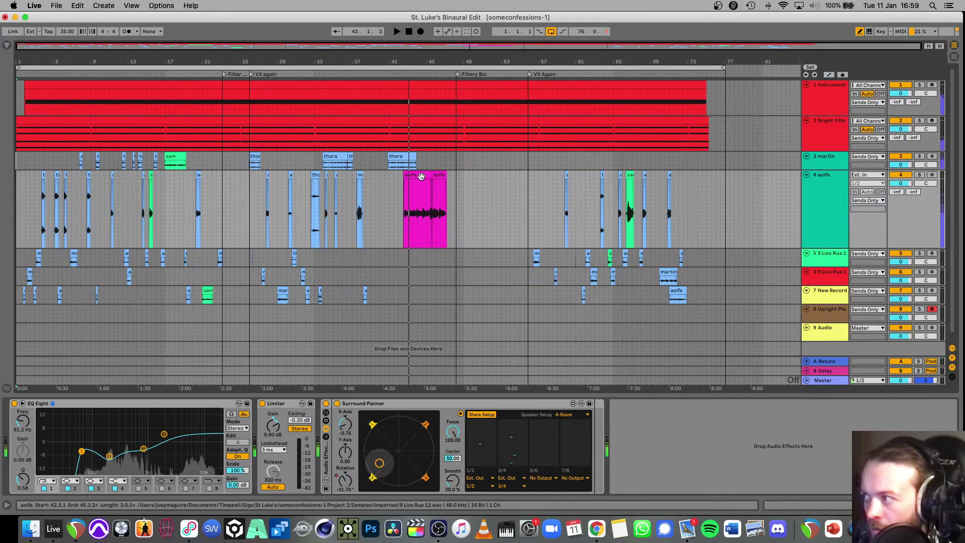
pyautogui.press('space')
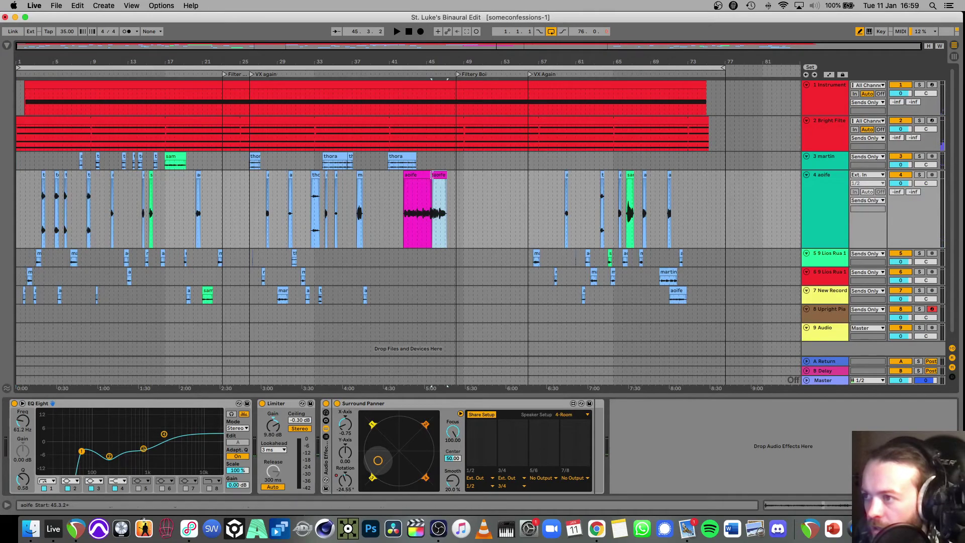
# Move the aoife clip about two bars later and zoom in around bar 45 during playback
pyautogui.click(427, 177)
pyautogui.press('super+z')
pyautogui.press('super+z')
pyautogui.press('super+z')
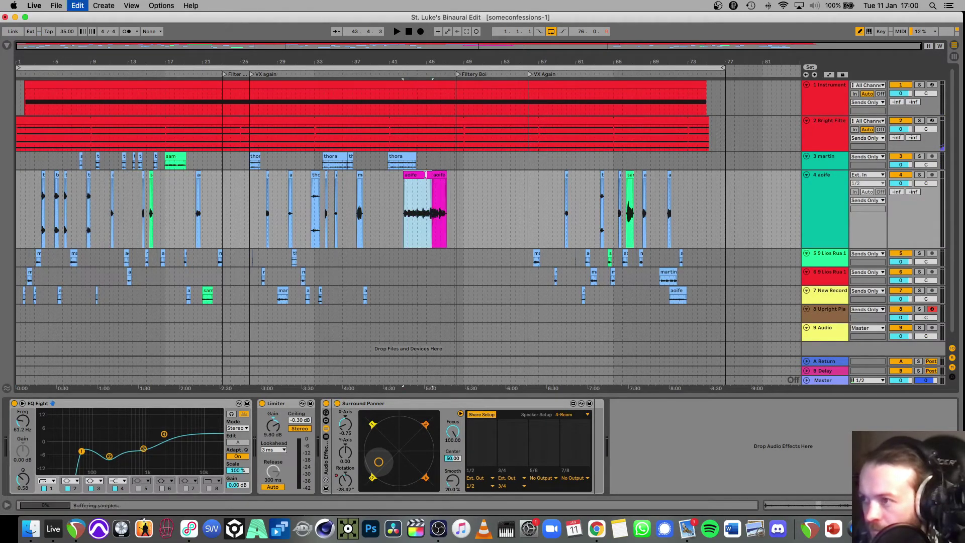
pyautogui.moveTo(438, 174); pyautogui.dragTo(461, 175)
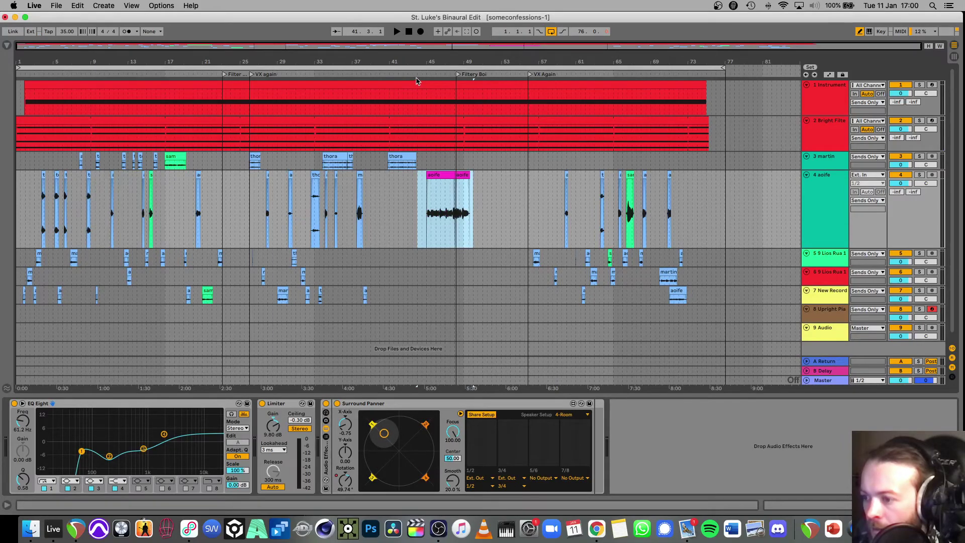
pyautogui.click(419, 72)
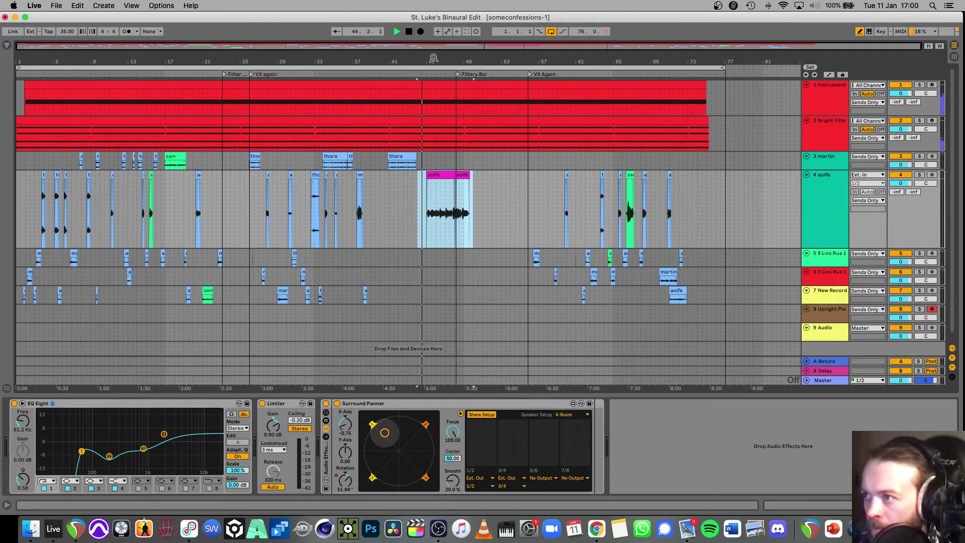
pyautogui.moveTo(433, 57); pyautogui.dragTo(433, 68)
pyautogui.click(824, 213)
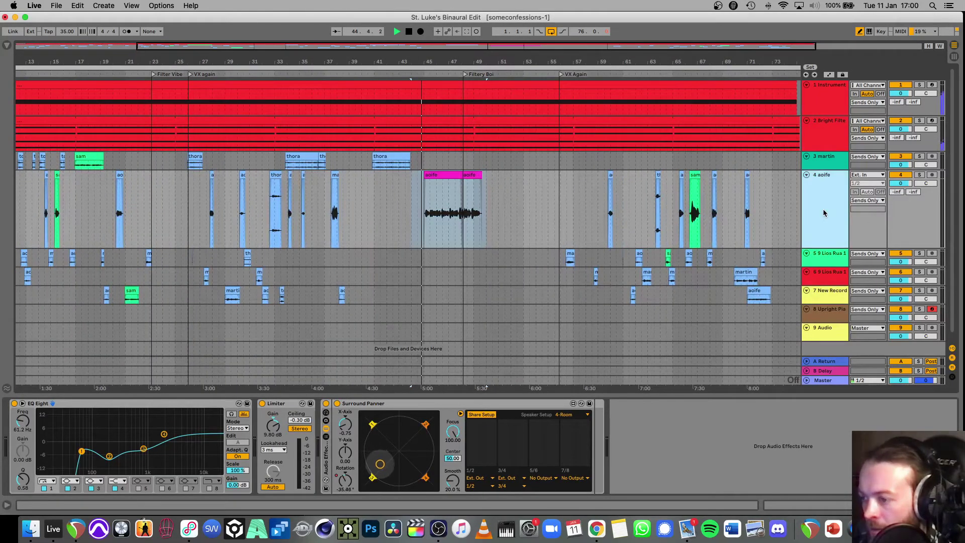
pyautogui.click(416, 74)
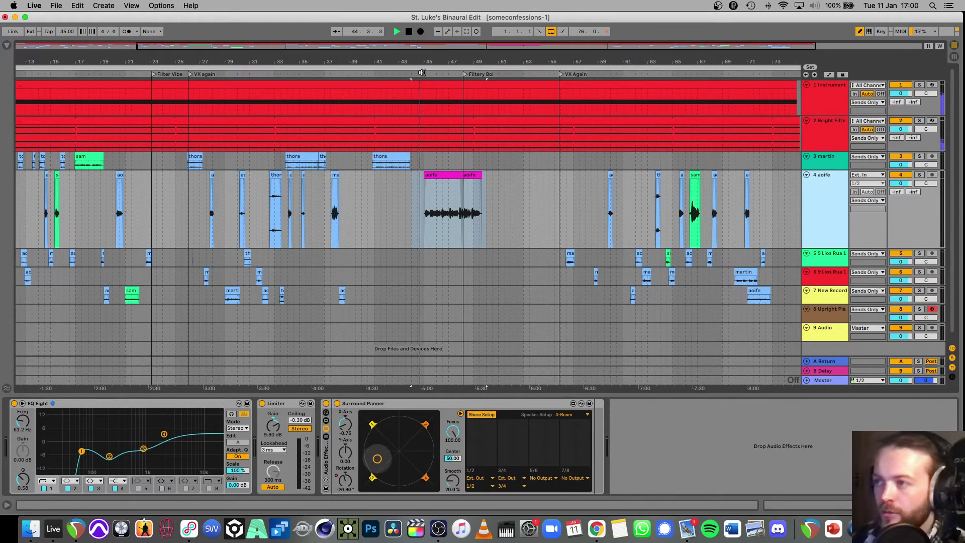
pyautogui.scroll(3, 449, 60)
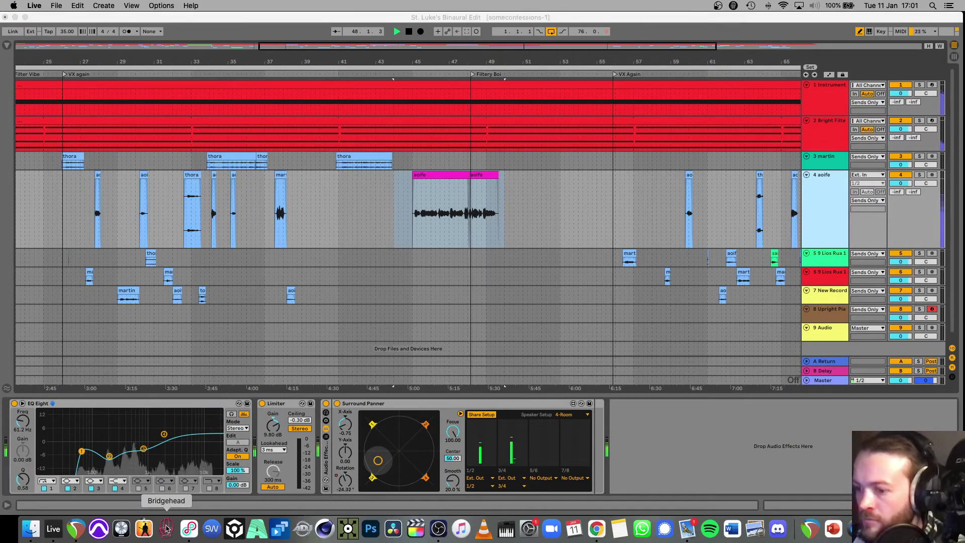
# Open and close the Bridgehead window, then stop Live's playback and return to bar 1
pyautogui.click(733, 6)
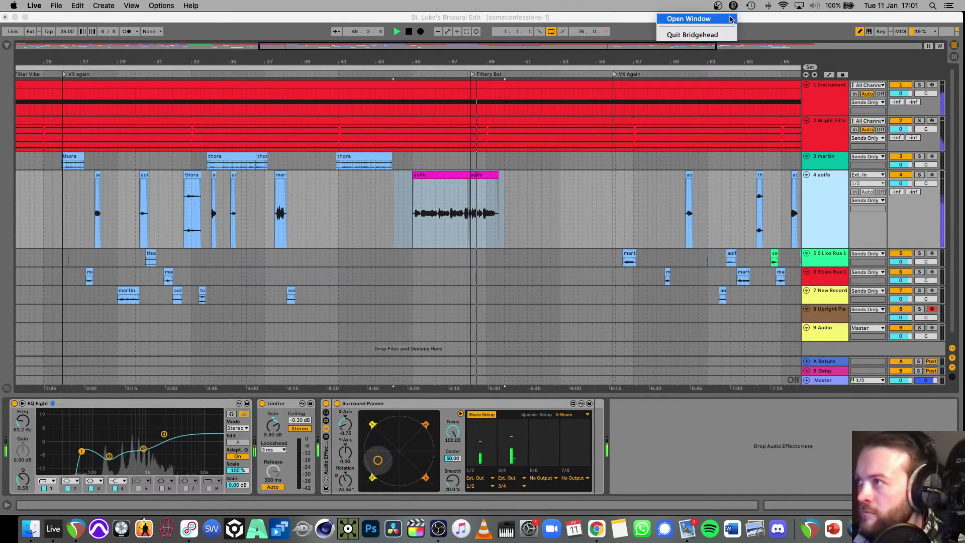
pyautogui.click(730, 18)
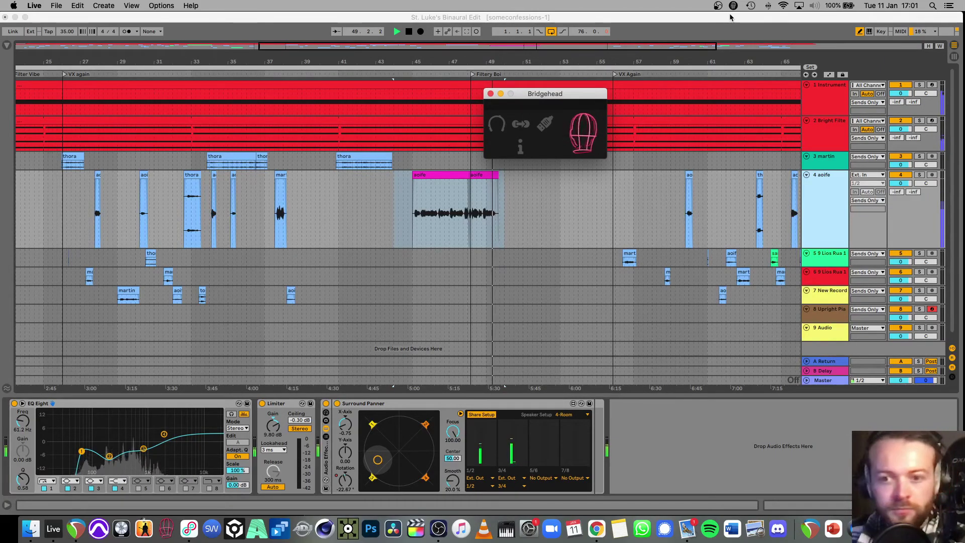
pyautogui.click(490, 93)
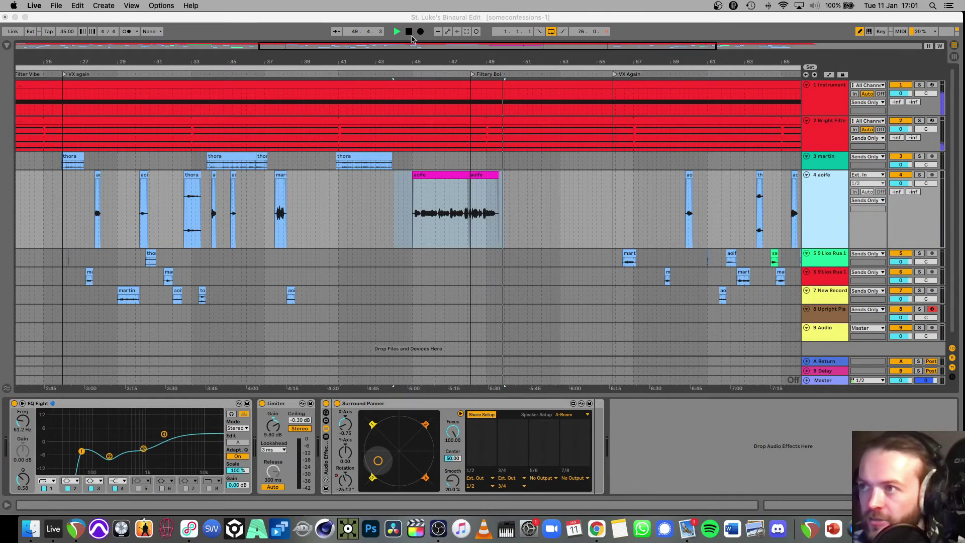
pyautogui.click(409, 32)
pyautogui.click(409, 32)
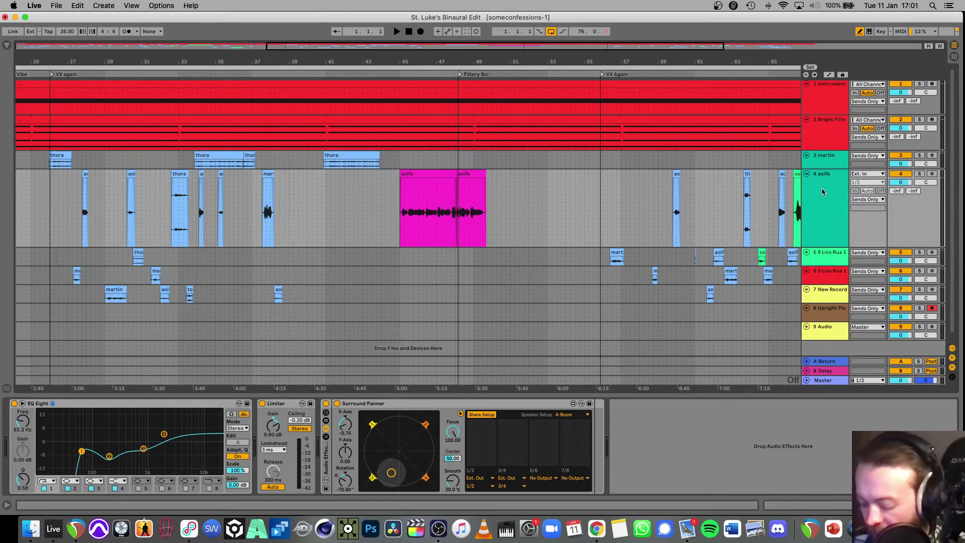
# Shrink the aoife track, make track 9 Audio taller, and rename it 'Binraual Feed'
pyautogui.scroll(-3, 822, 187)
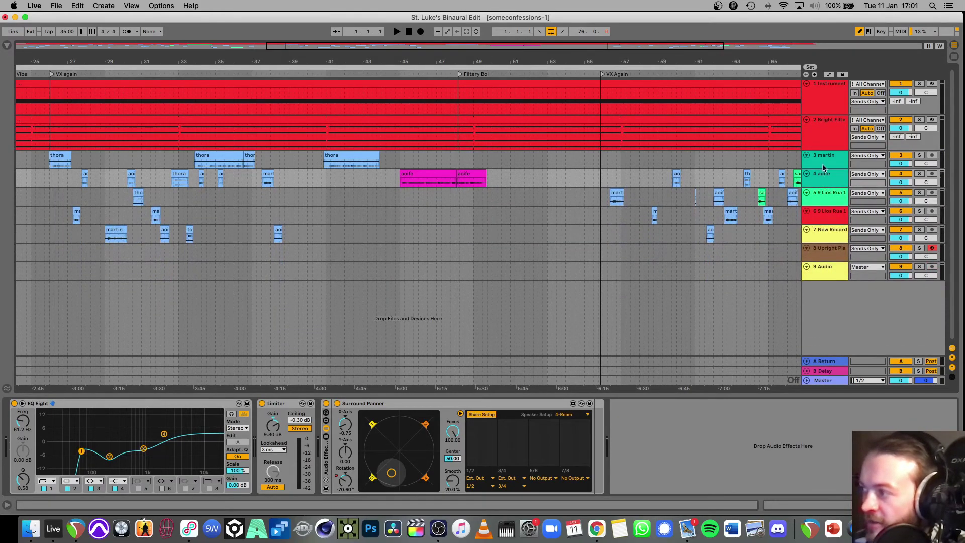
pyautogui.click(812, 275)
pyautogui.moveTo(811, 279); pyautogui.dragTo(811, 323)
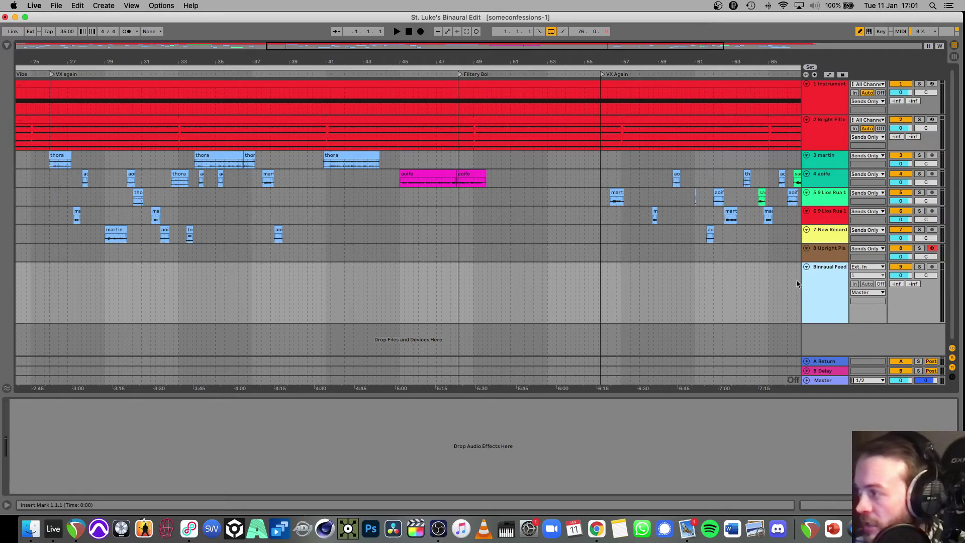
pyautogui.click(827, 283)
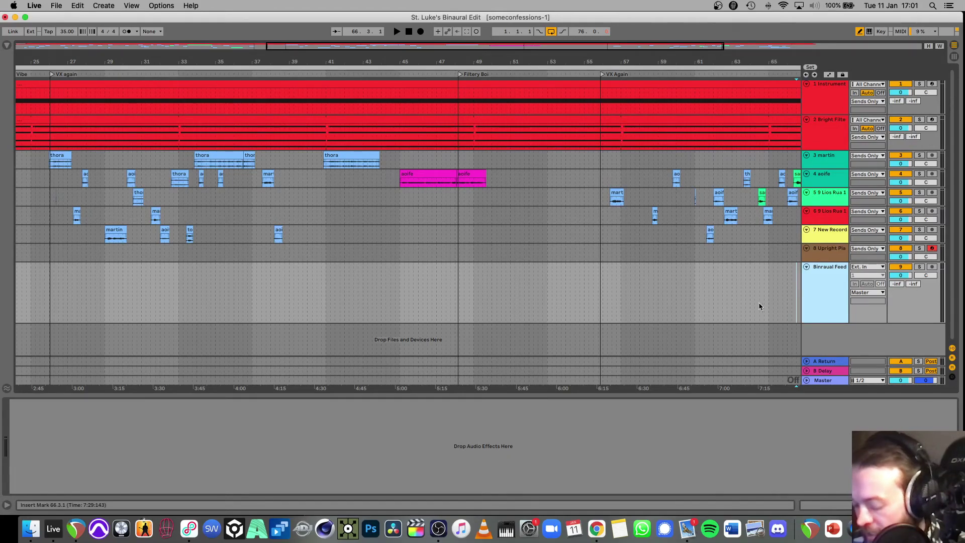
# In Audio Preferences, switch the audio input device to Binaural Feed (2 In, 2 Out)
pyautogui.press('super+comma')
pyautogui.click(513, 156)
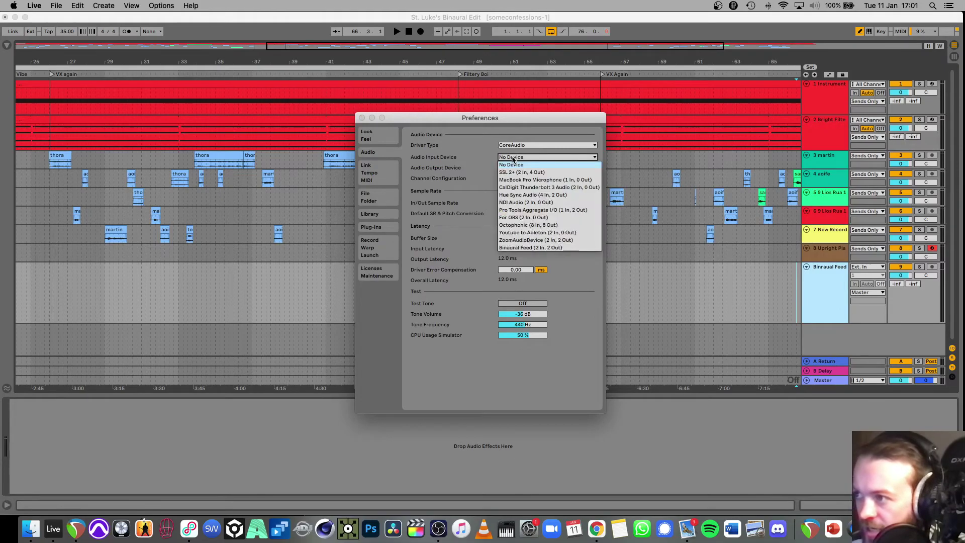
pyautogui.click(512, 249)
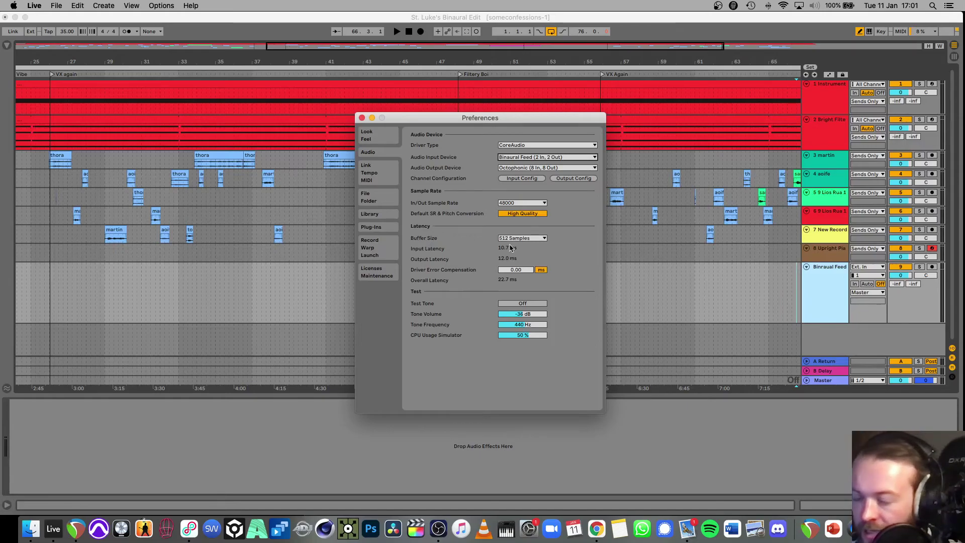
pyautogui.click(196, 526)
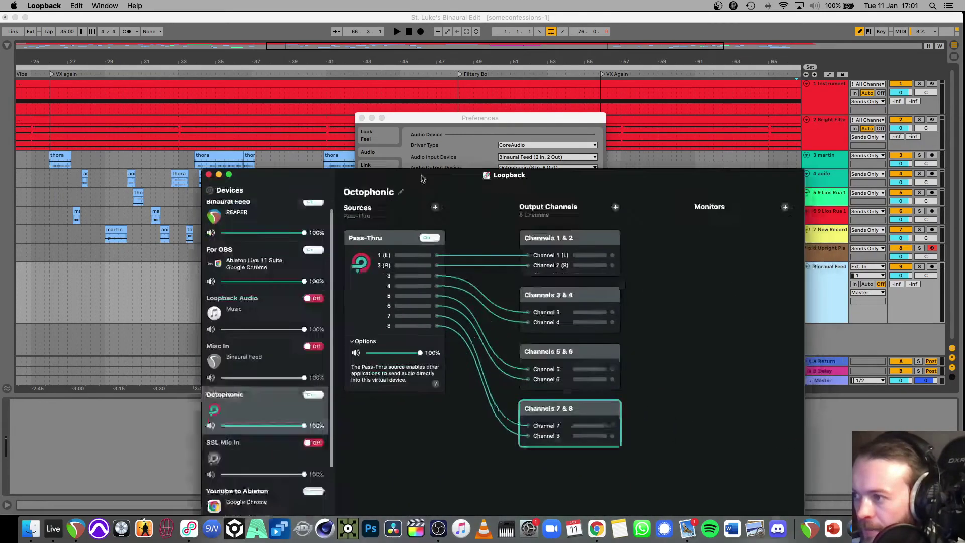
pyautogui.moveTo(525, 500); pyautogui.dragTo(387, 103)
pyautogui.scroll(1, 256, 211)
pyautogui.click(220, 138)
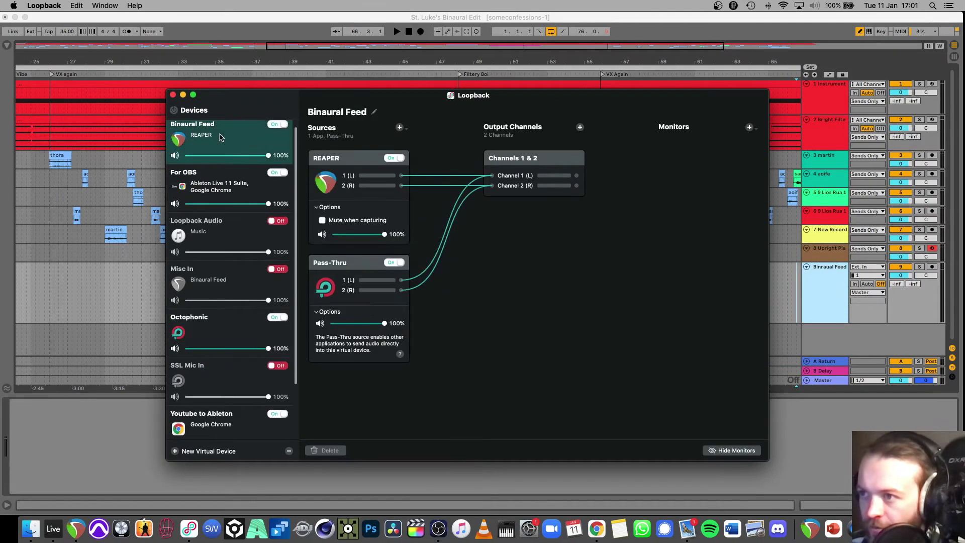
pyautogui.click(345, 164)
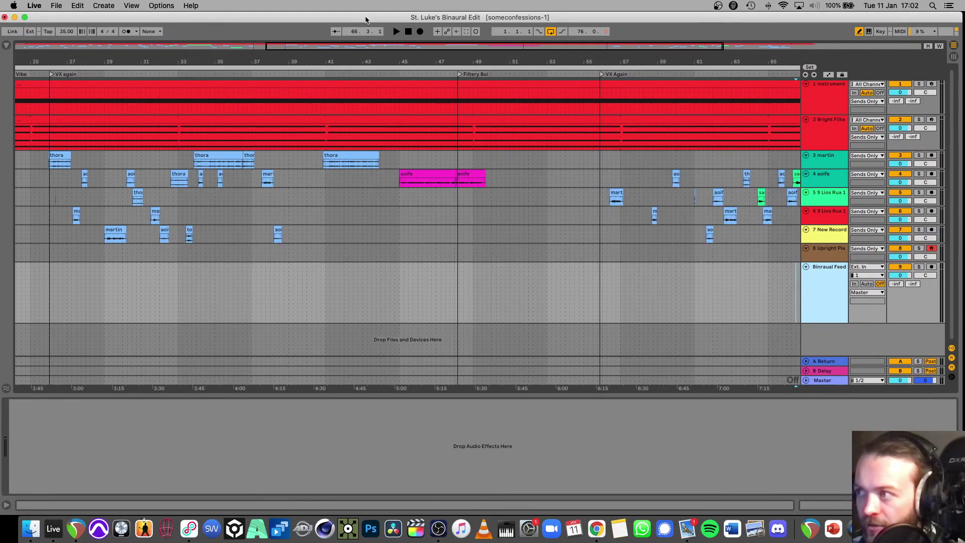
pyautogui.click(367, 23)
pyautogui.press('super+comma')
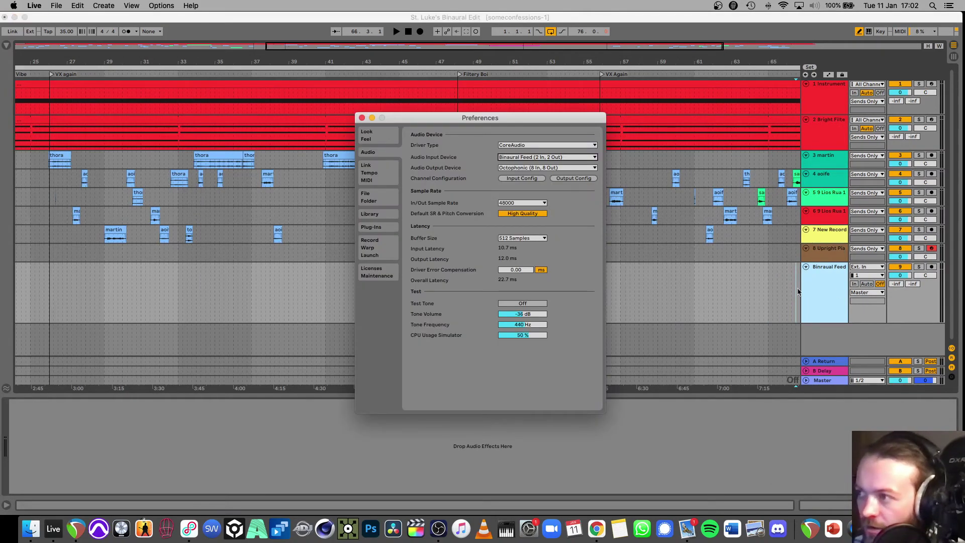
# Set the Binaural Feed track's input to external channels 1/2
pyautogui.click(511, 179)
pyautogui.click(463, 398)
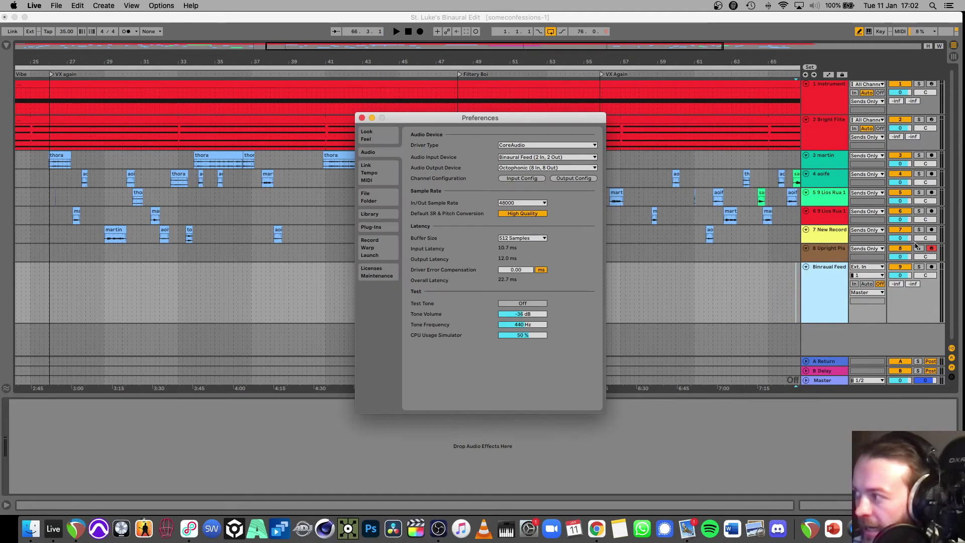
pyautogui.click(879, 275)
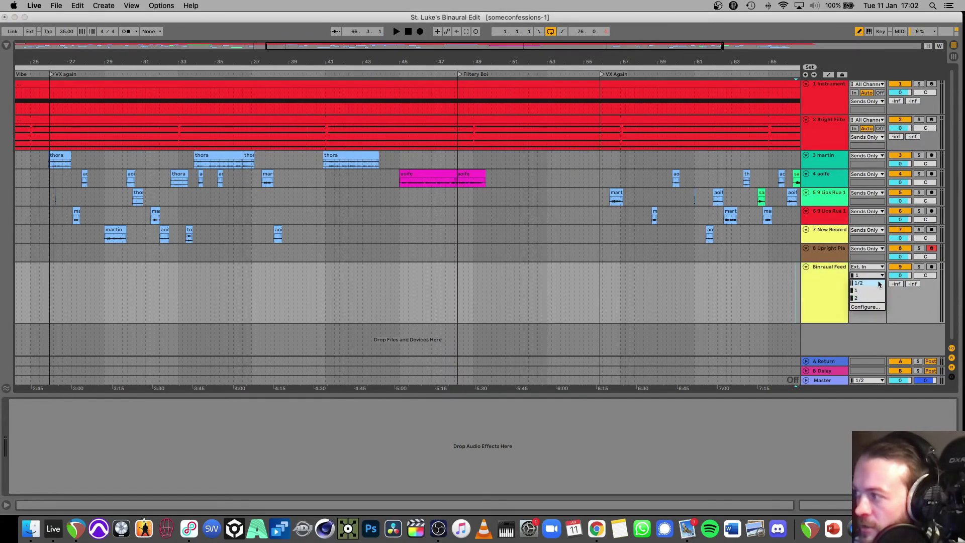
pyautogui.click(876, 283)
# Arm the Binaural Feed track, keep it switched on, and return the song position to the start
pyautogui.click(931, 266)
pyautogui.click(903, 270)
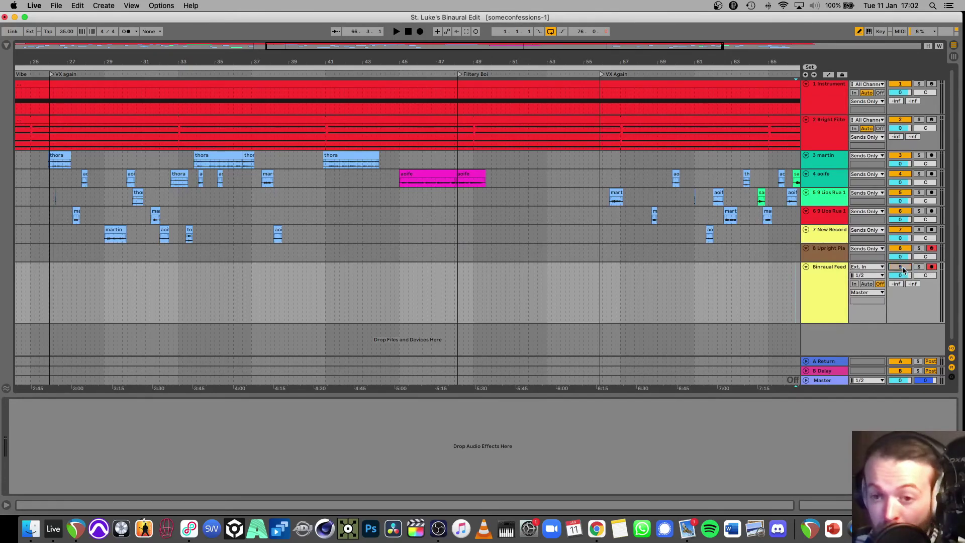
pyautogui.click(903, 270)
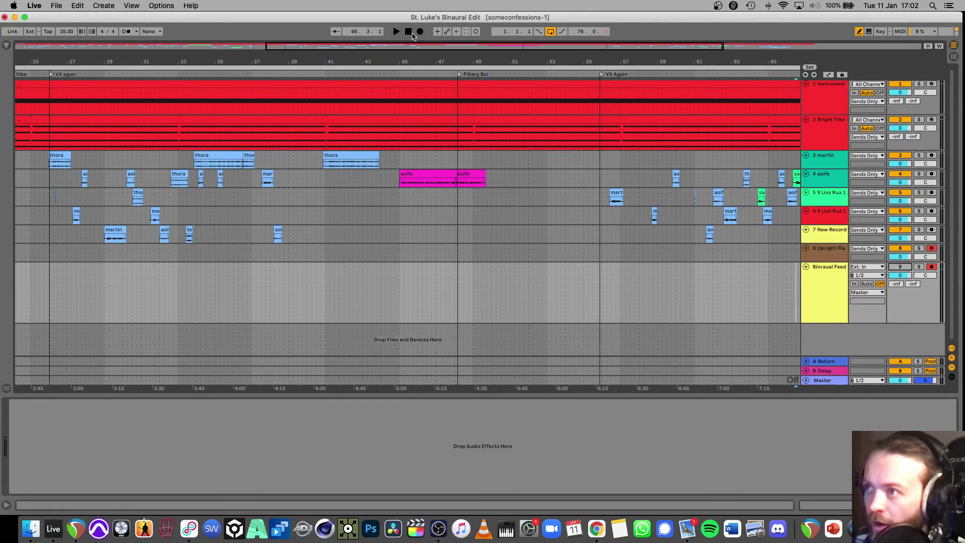
pyautogui.click(409, 33)
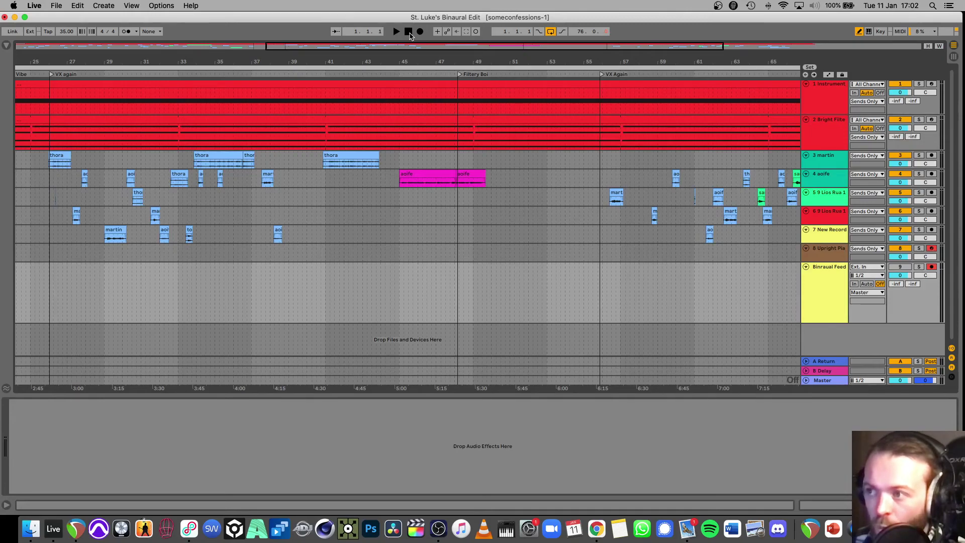
pyautogui.hscroll(1, 216, 160)
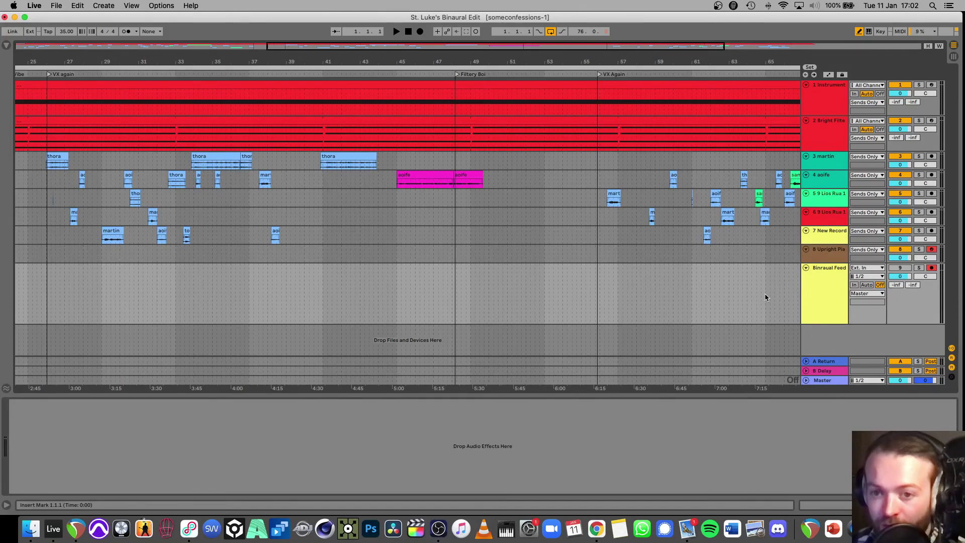
pyautogui.click(596, 528)
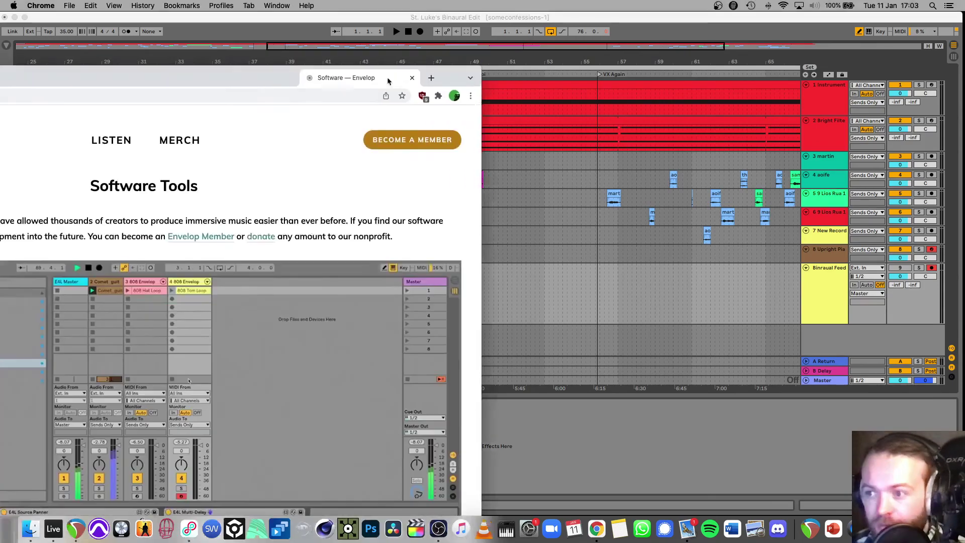
pyautogui.moveTo(375, 75); pyautogui.dragTo(754, 41)
pyautogui.scroll(-1, 766, 283)
pyautogui.scroll(-4, 766, 283)
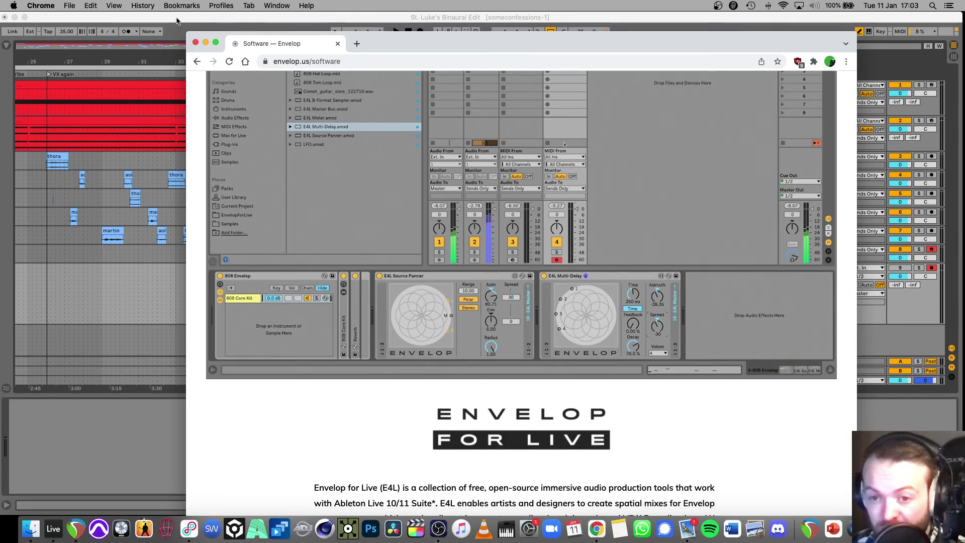
pyautogui.click(162, 20)
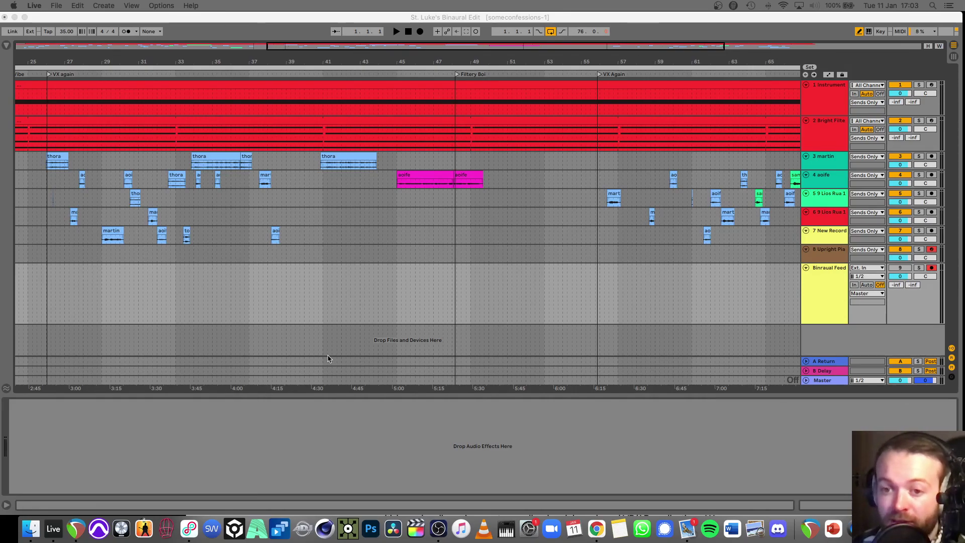
# Scroll and zoom the arrangement so the whole song from bar 1 fits in view
pyautogui.hscroll(2, 329, 352)
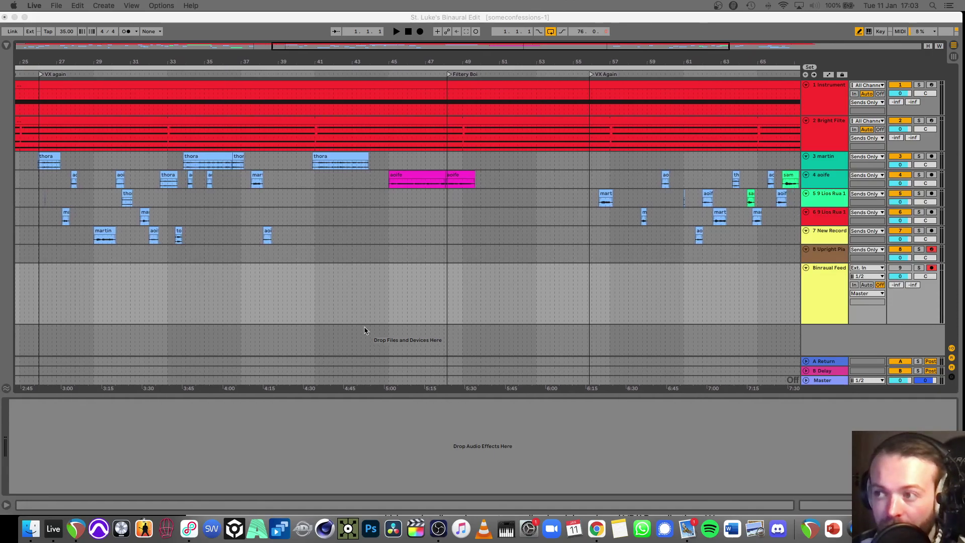
pyautogui.hscroll(10, 373, 323)
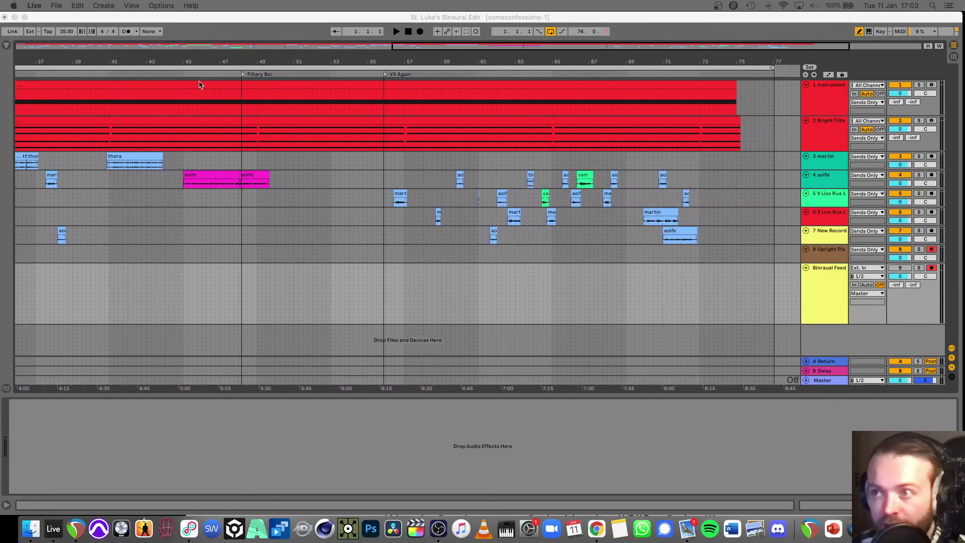
pyautogui.moveTo(244, 61); pyautogui.dragTo(244, 45)
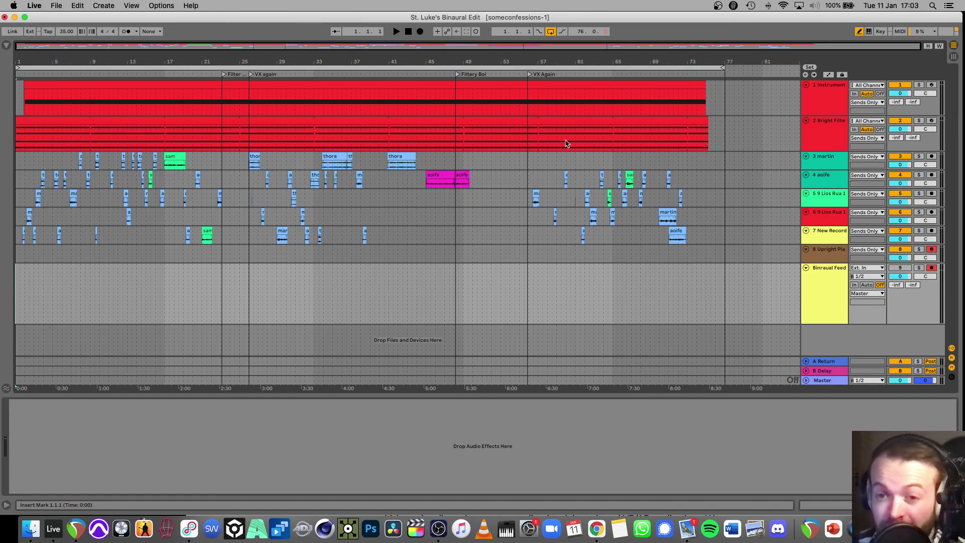
pyautogui.moveTo(439, 61); pyautogui.dragTo(439, 62)
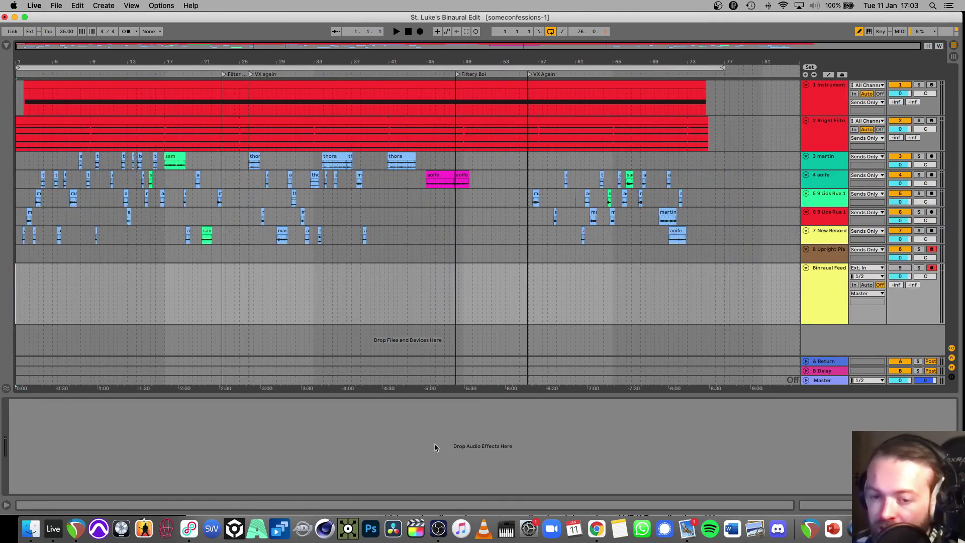